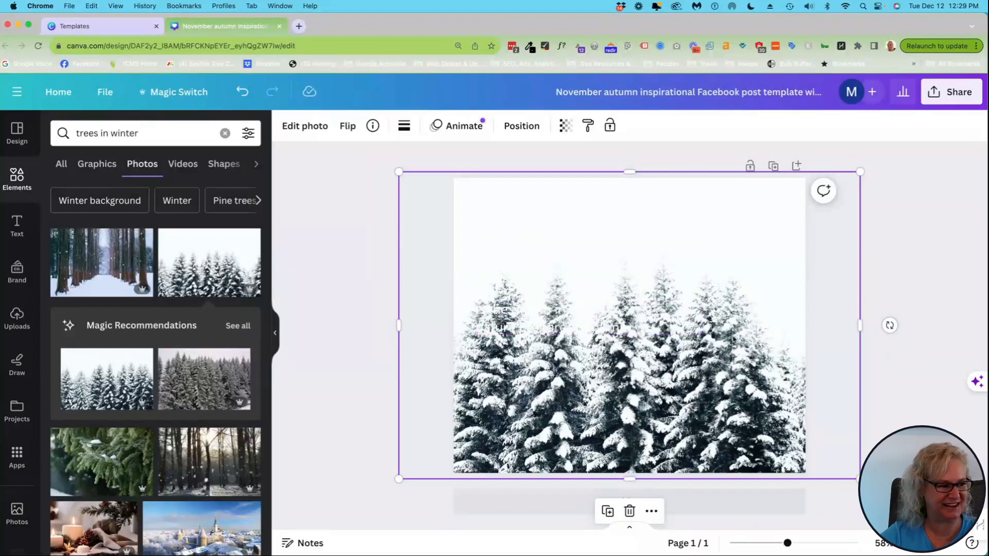
# - Apply the Sea Blue duotone effect at intensity 100 to the snowy trees background photo
pyautogui.click(304, 126)
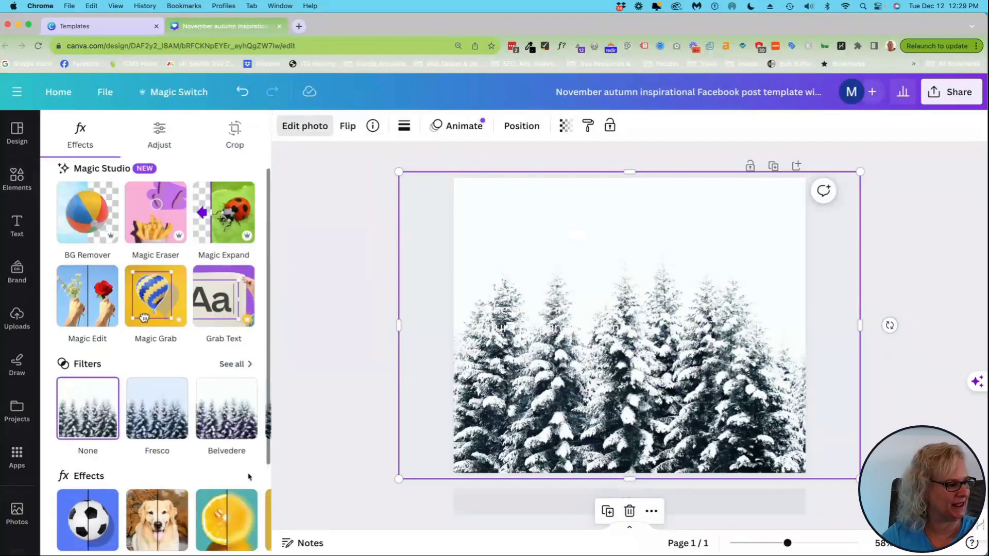
pyautogui.scroll(-3, 194, 438)
pyautogui.hscroll(2, 222, 443)
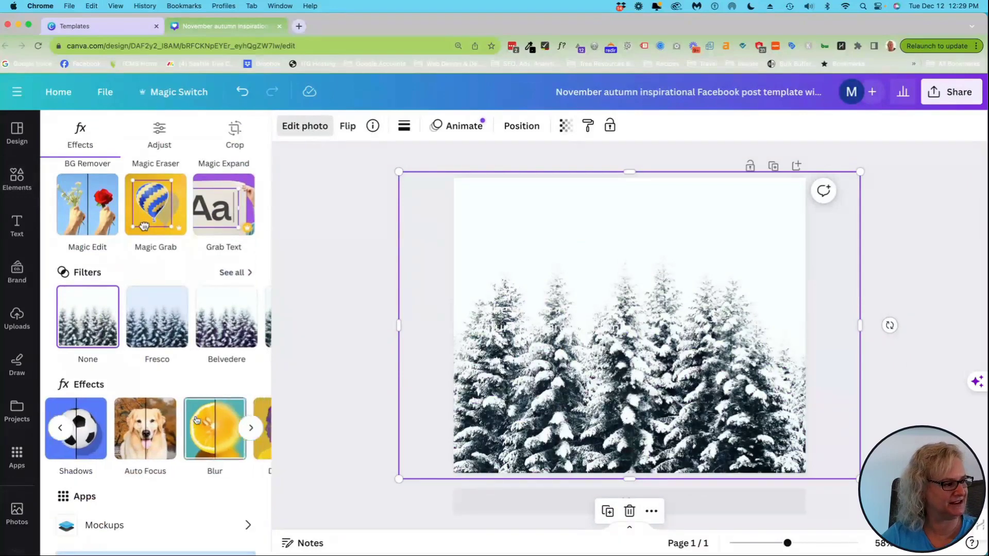
pyautogui.click(226, 438)
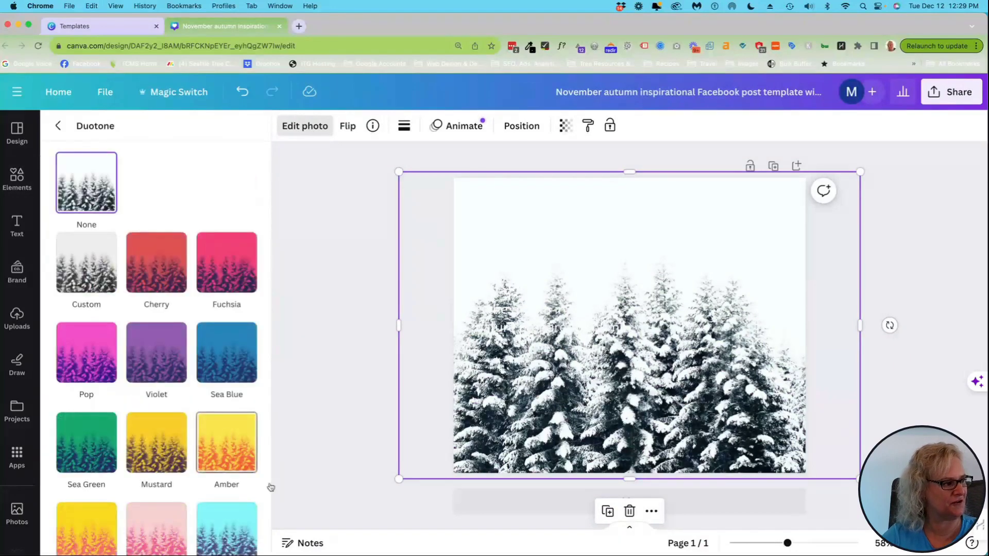
pyautogui.click(227, 351)
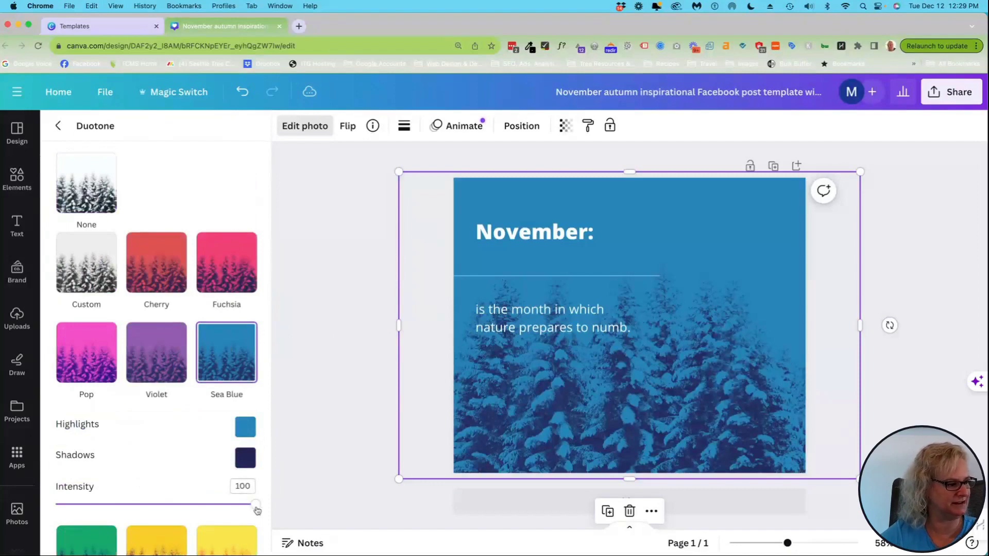
pyautogui.moveTo(256, 507)
pyautogui.mouseDown()
pyautogui.moveTo(175, 504)
pyautogui.moveTo(255, 505)
pyautogui.mouseUp()
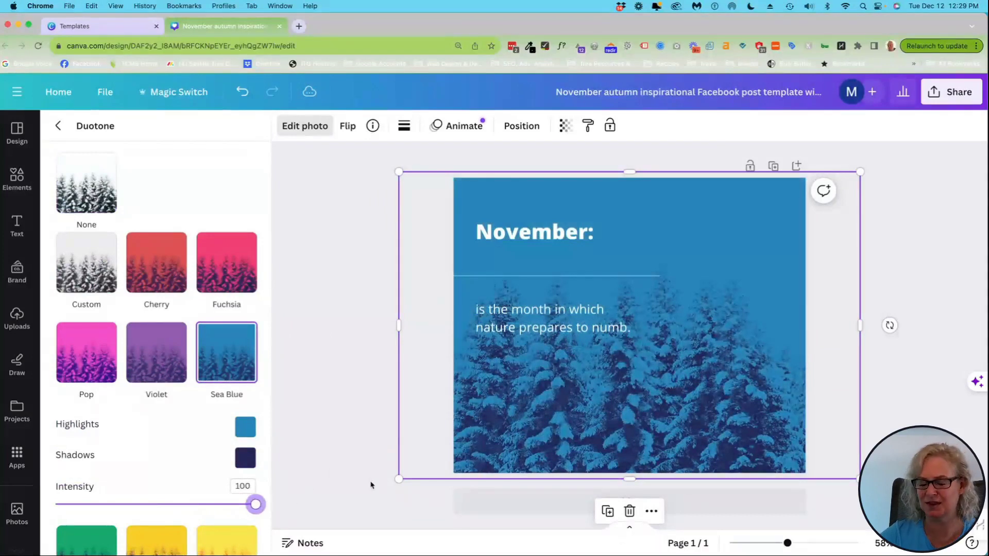
pyautogui.press('Escape')
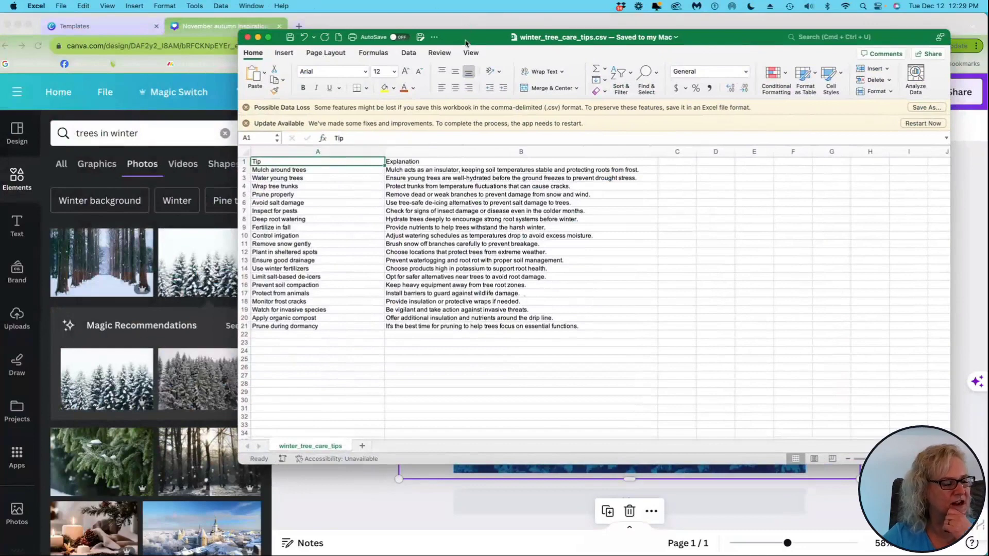
# - Put away the winter_tree_care_tips.csv spreadsheet window and open the Bulk create app in the Canva design
pyautogui.press('super+m')
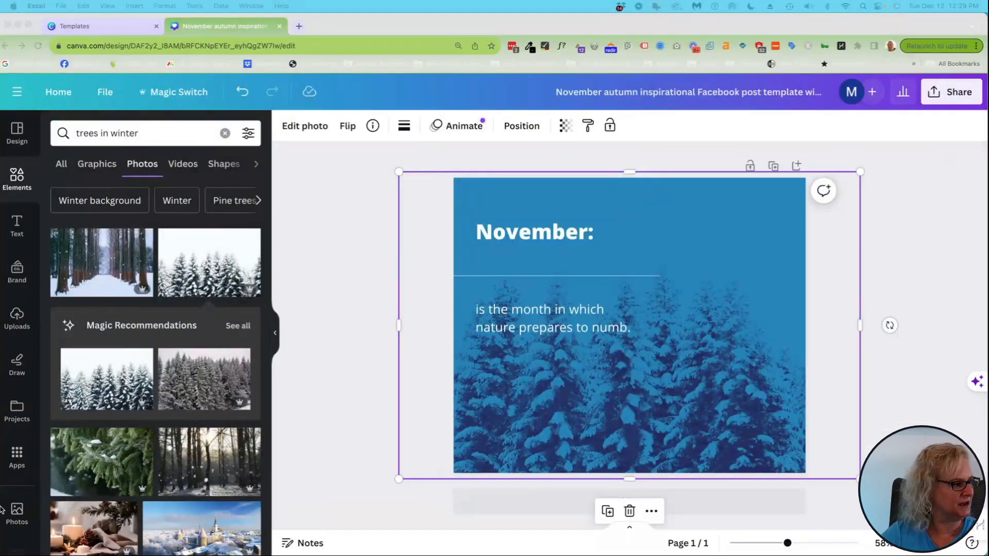
pyautogui.click(18, 454)
pyautogui.click(18, 454)
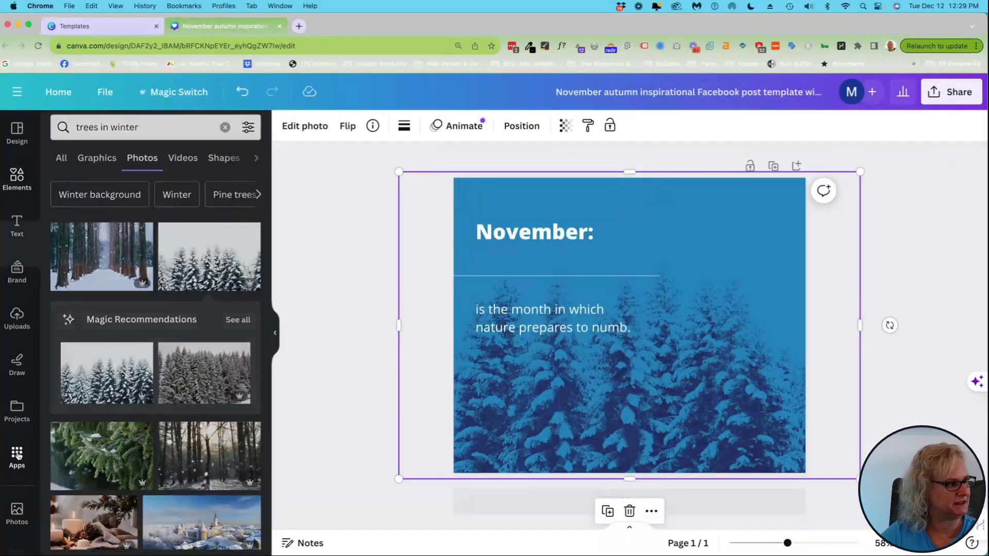
pyautogui.scroll(-7, 197, 285)
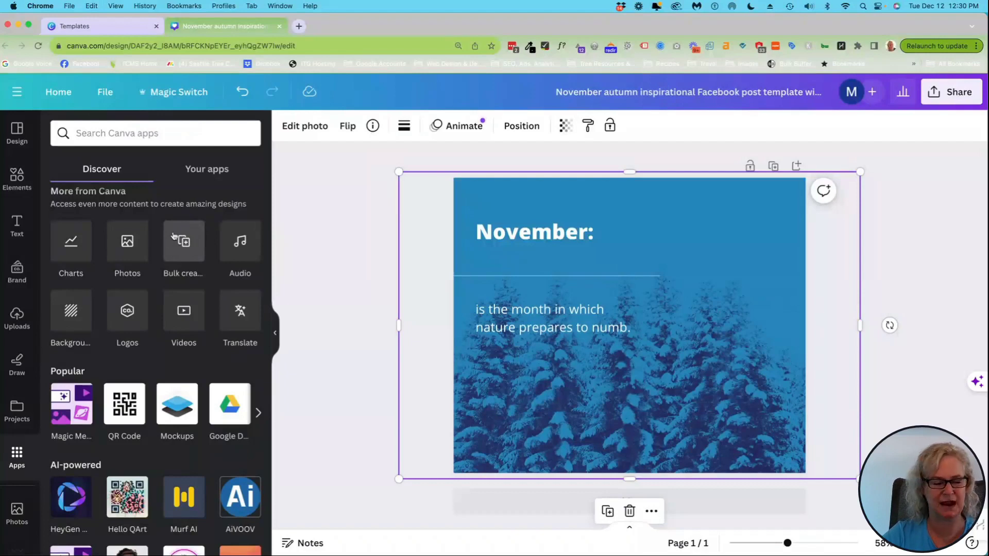
pyautogui.click(173, 236)
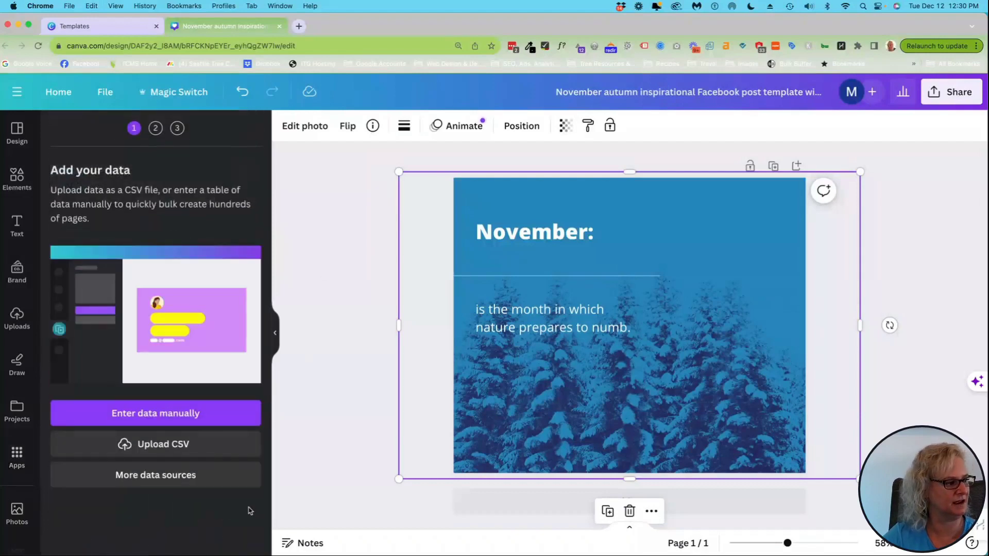
# - Upload winter_tree_care_tips.csv from the Downloads folder as the bulk data source
pyautogui.click(147, 449)
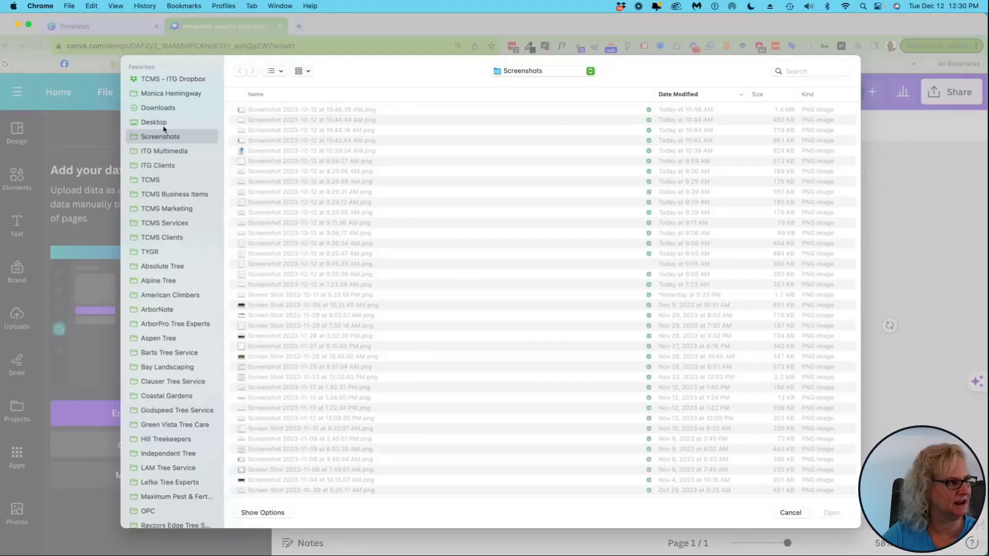
pyautogui.click(155, 108)
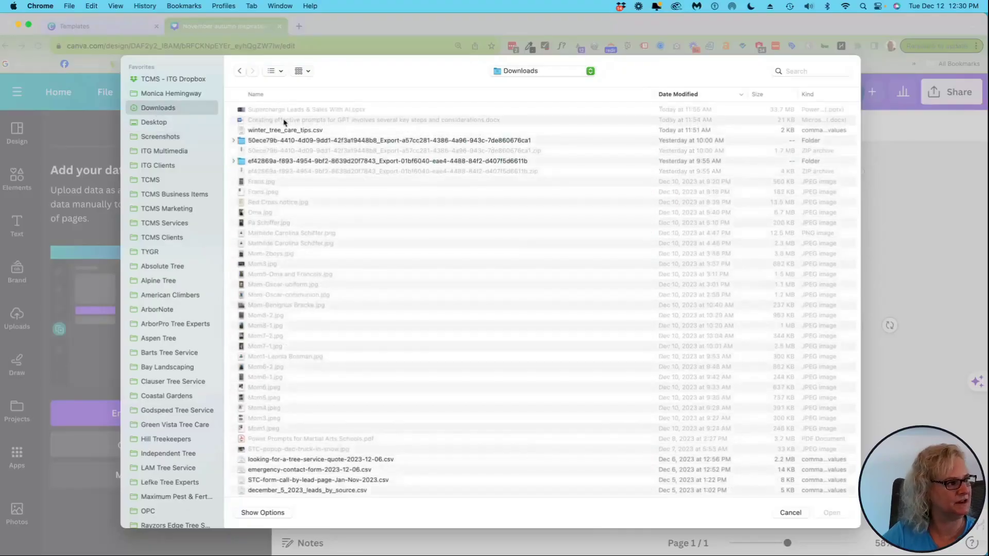
pyautogui.click(275, 130)
pyautogui.doubleClick(275, 132)
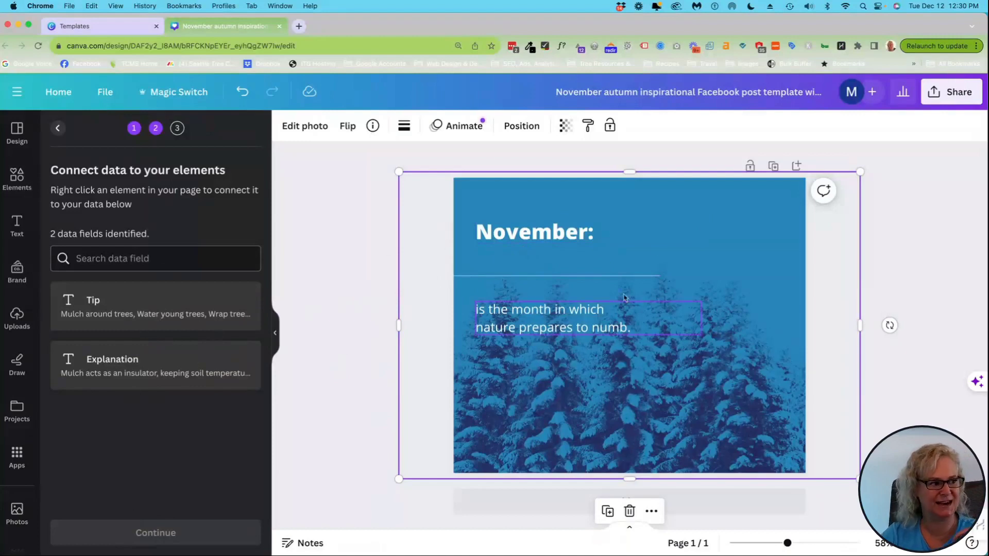
# - Connect the "November:" heading to the Tip data field
pyautogui.rightClick(547, 234)
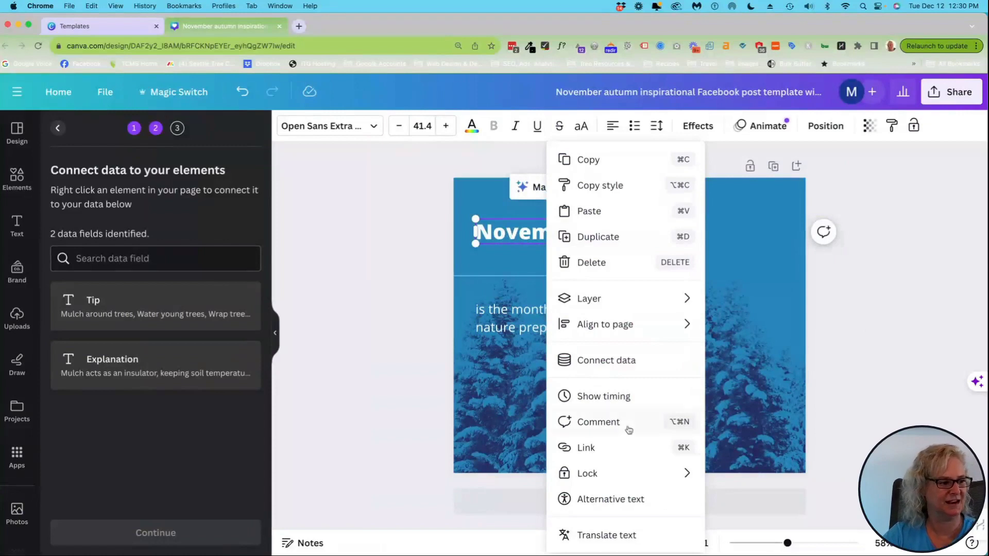
pyautogui.click(607, 361)
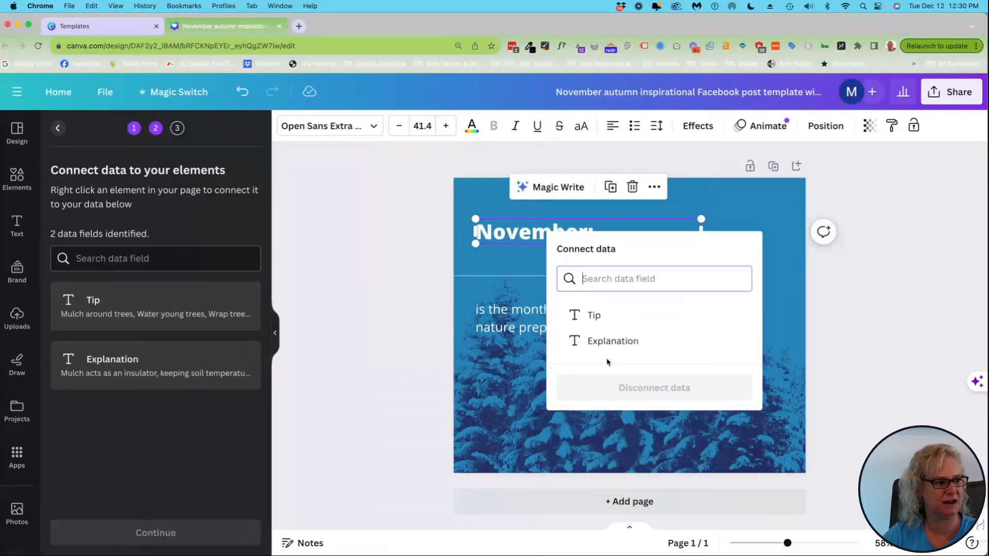
pyautogui.click(595, 316)
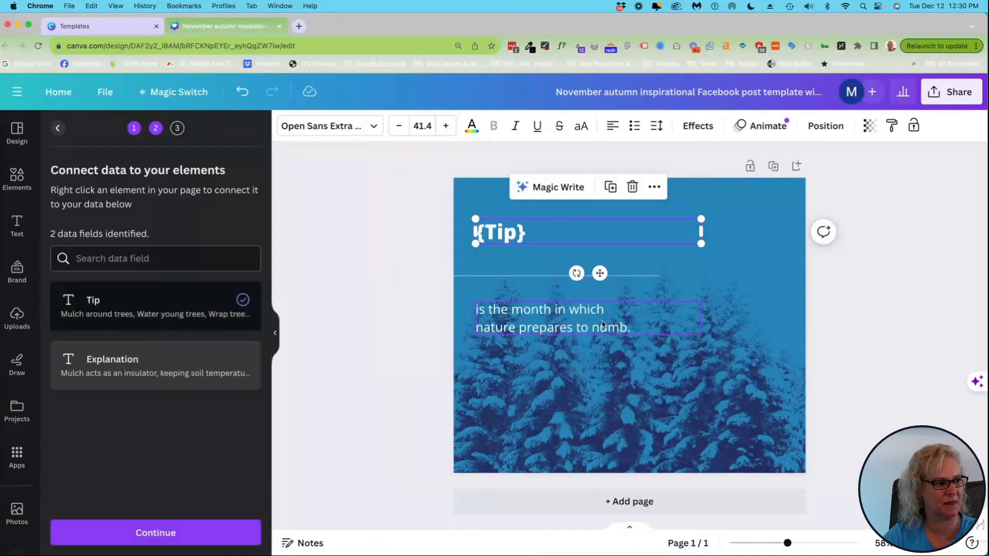
# - Connect the body text below the divider line to the Explanation data field
pyautogui.click(539, 315)
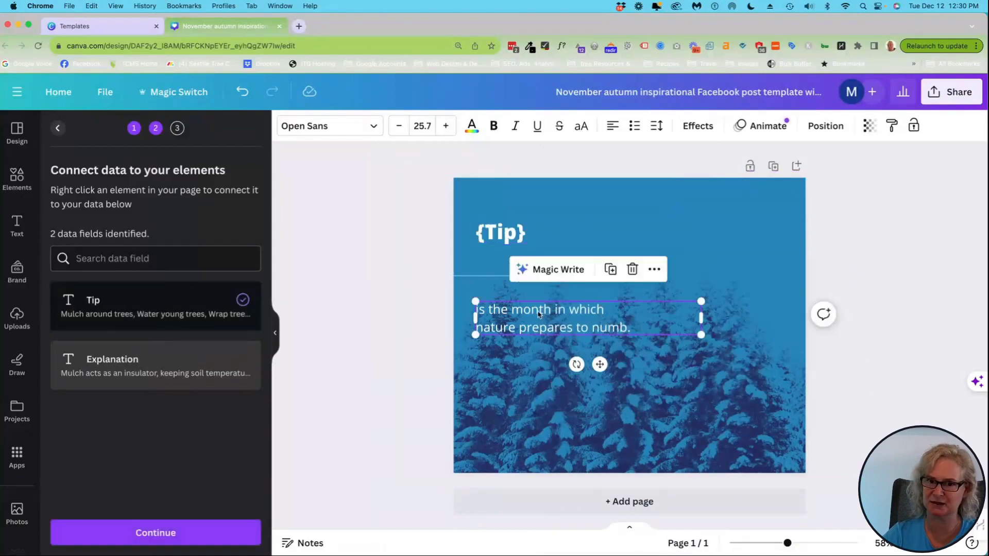
pyautogui.rightClick(538, 314)
pyautogui.click(602, 358)
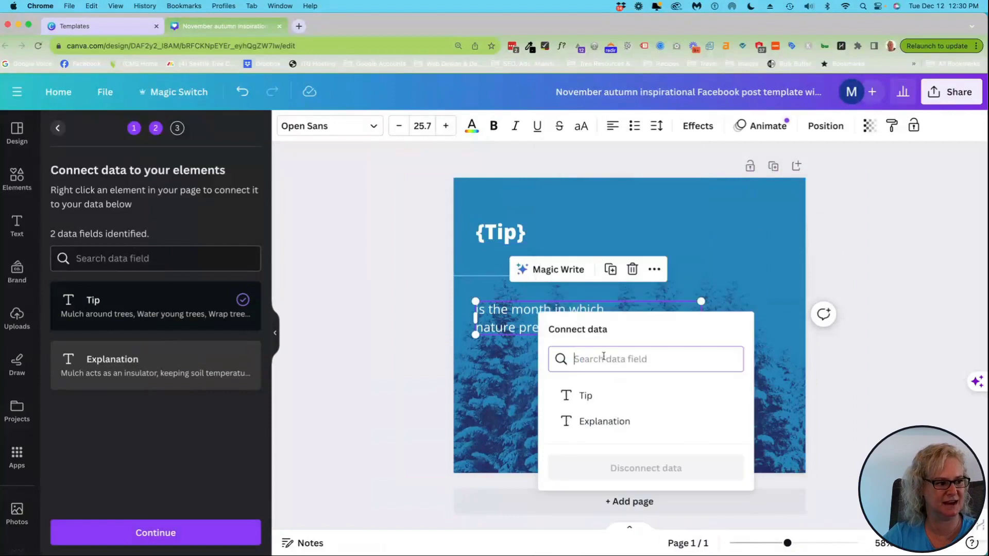
pyautogui.click(608, 421)
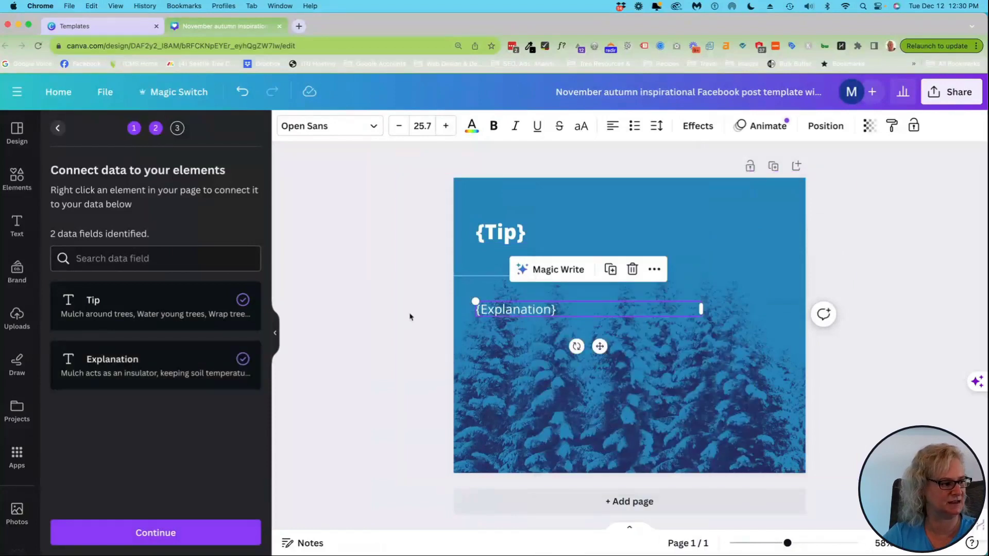
# - Generate 20 designs from all data rows and review the resulting pages in a grid overview
pyautogui.click(157, 537)
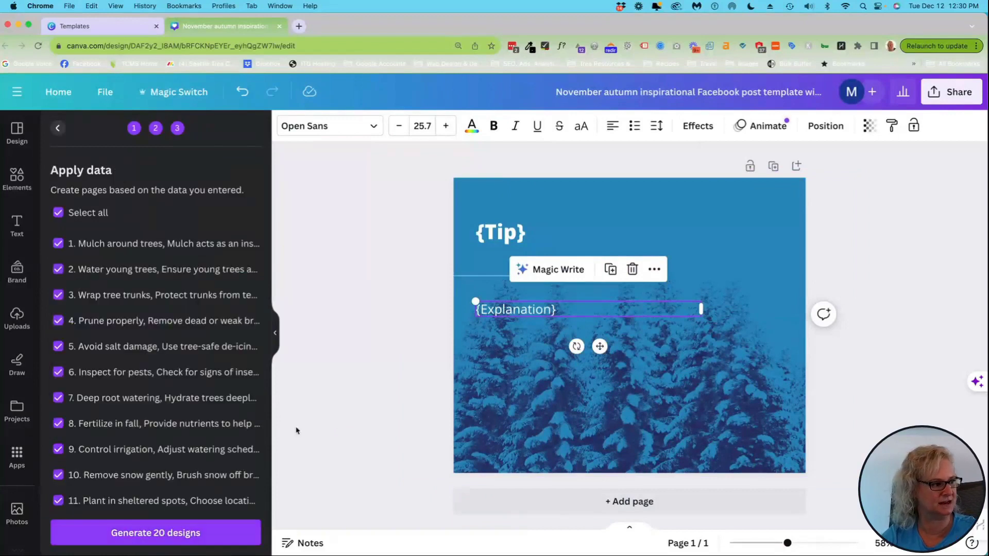
pyautogui.click(184, 536)
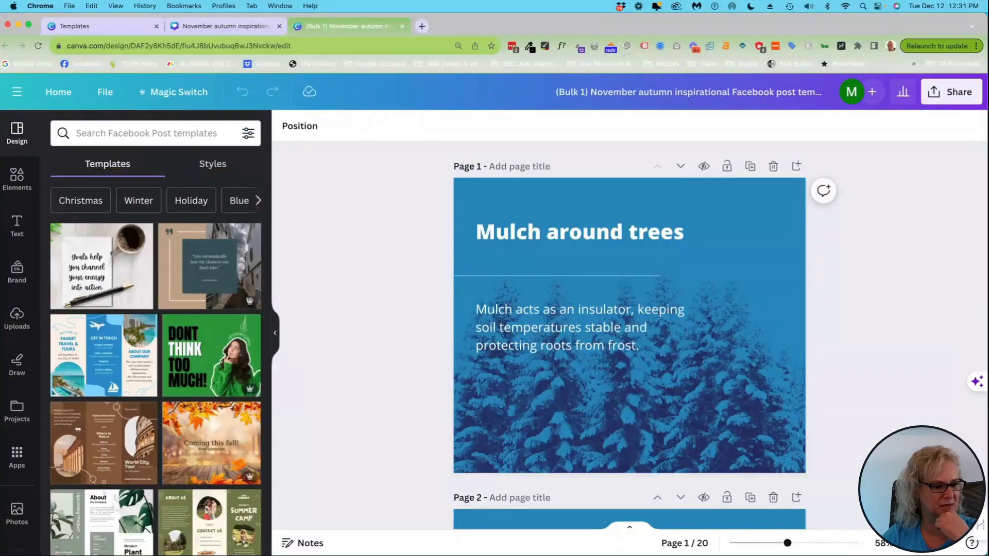
pyautogui.press('super+alt+g')
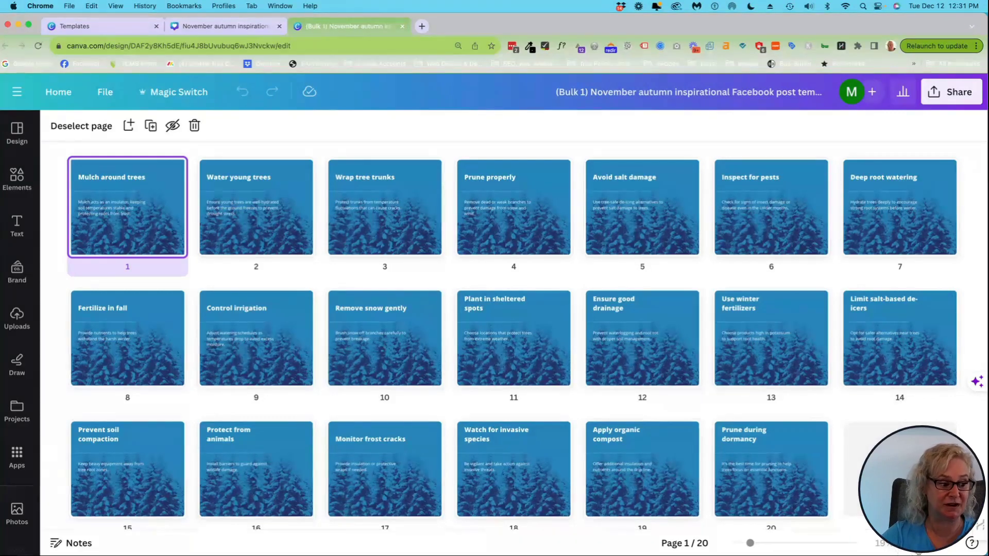
pyautogui.click(928, 544)
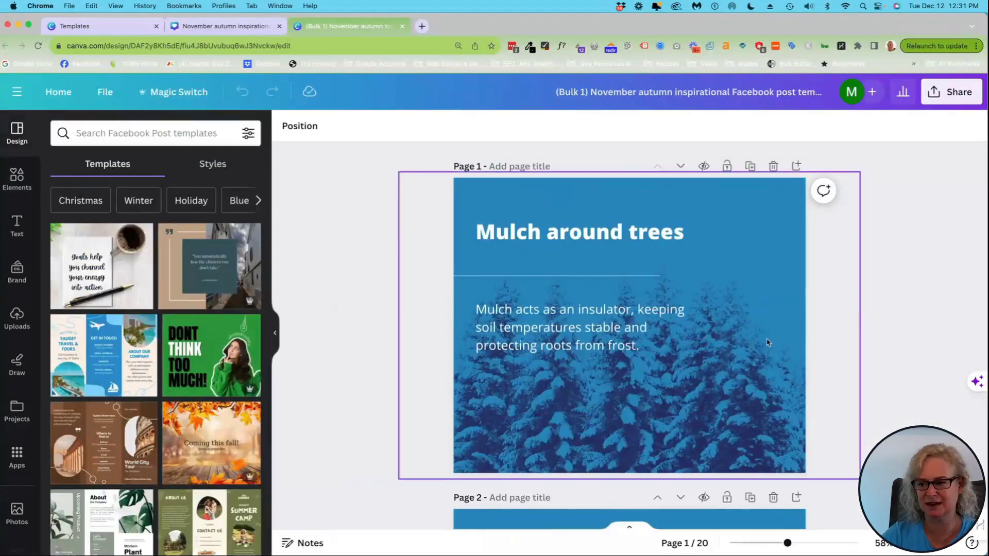
# - Change the background photo on page 4, "Prune properly", to the Violet duotone
pyautogui.scroll(-5, 726, 321)
pyautogui.scroll(-5, 726, 319)
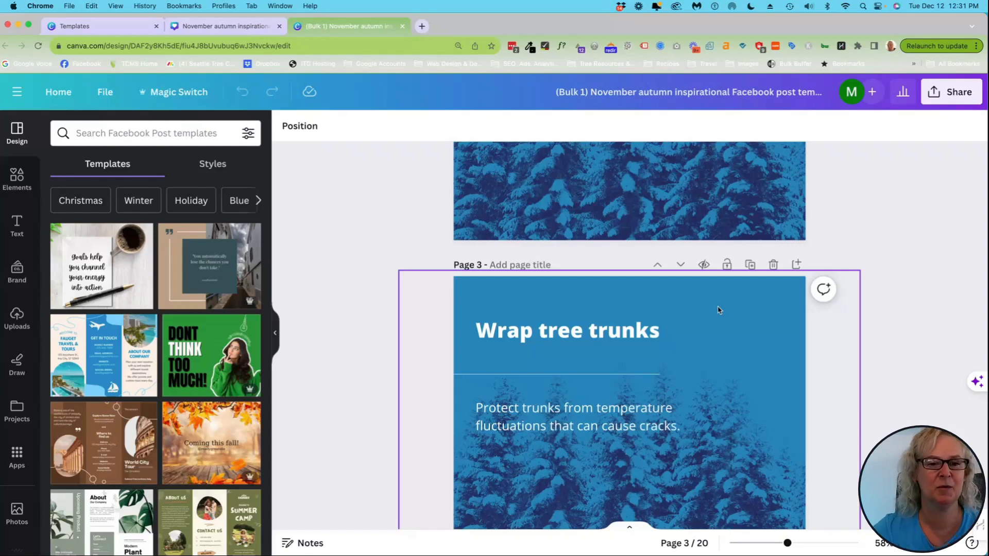
pyautogui.scroll(-5, 901, 361)
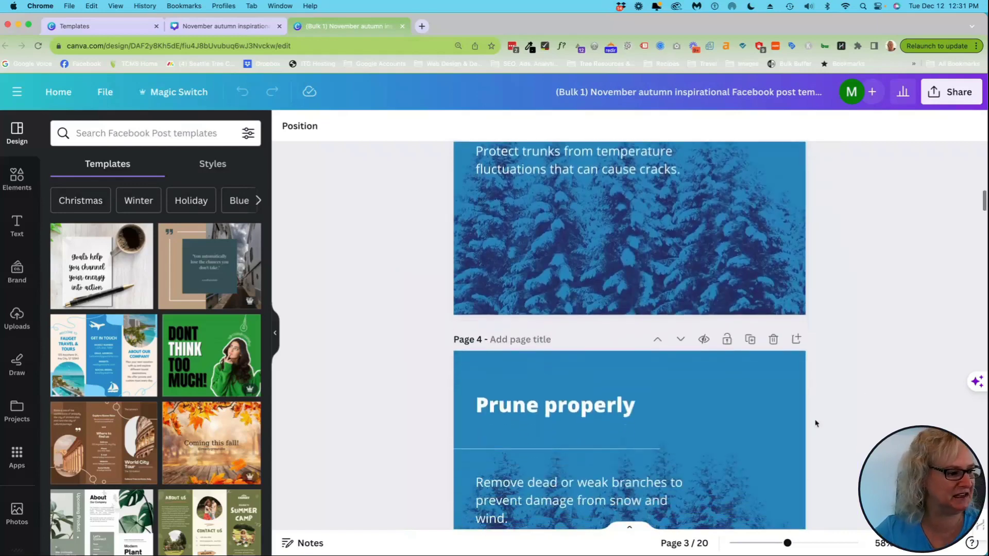
pyautogui.scroll(-4, 824, 420)
pyautogui.click(696, 214)
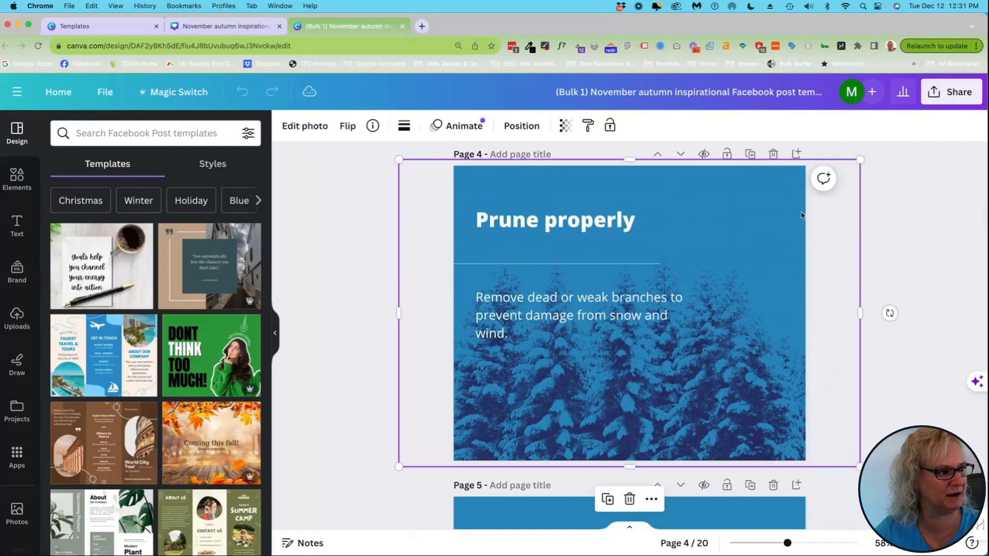
pyautogui.click(305, 125)
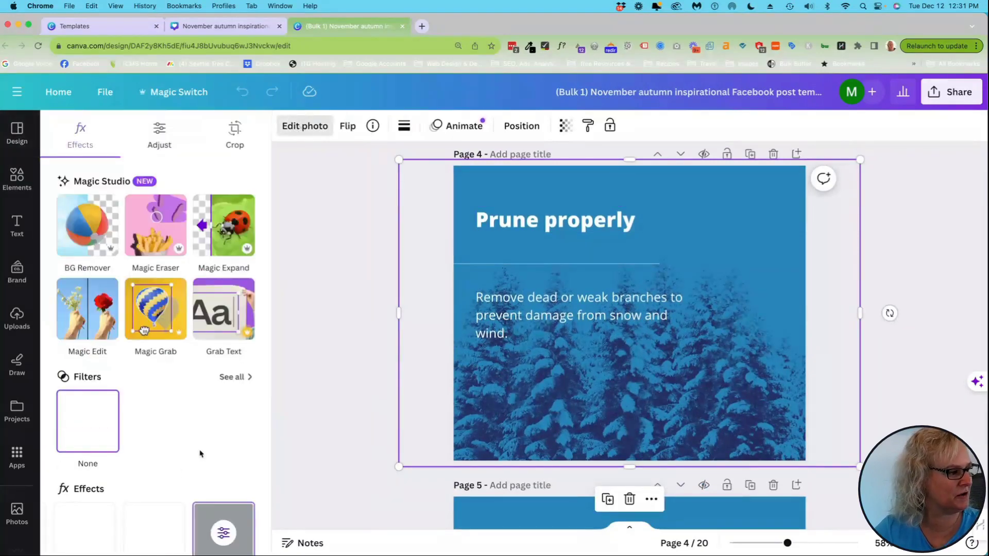
pyautogui.scroll(-3, 201, 453)
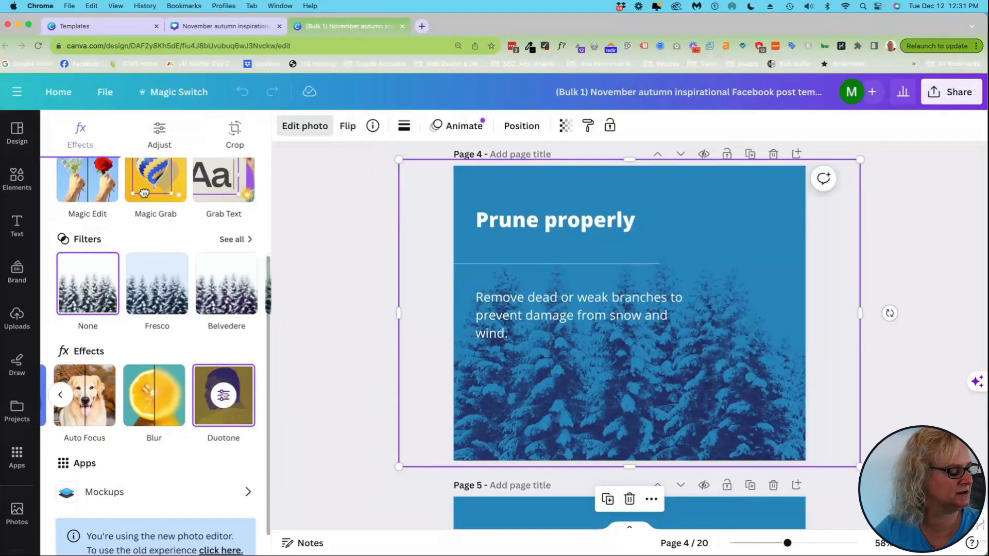
pyautogui.click(224, 395)
pyautogui.click(164, 355)
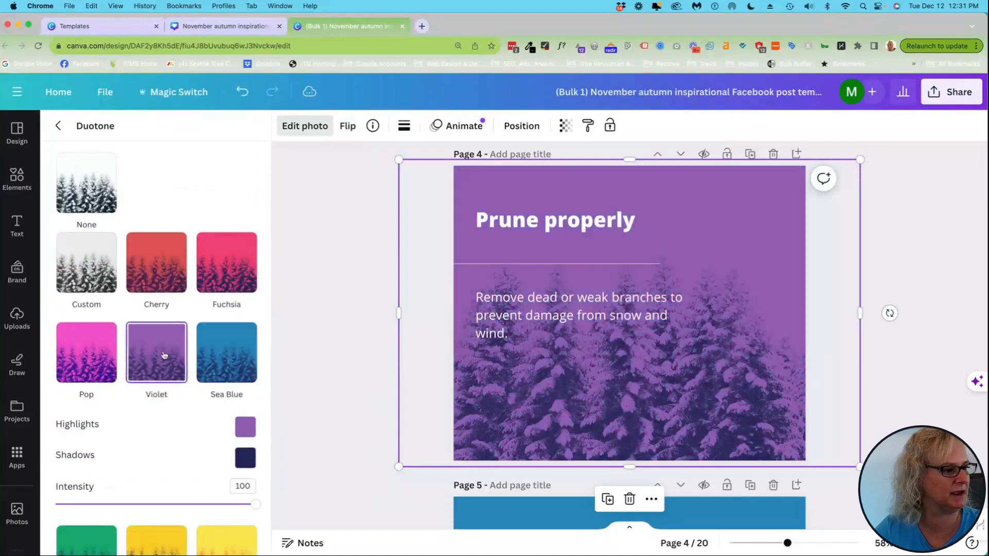
pyautogui.press('Escape')
# - Change the background photo on page 8, "Fertilize in fall", to the Sea Green duotone and show all pages in a grid
pyautogui.scroll(-10, 553, 403)
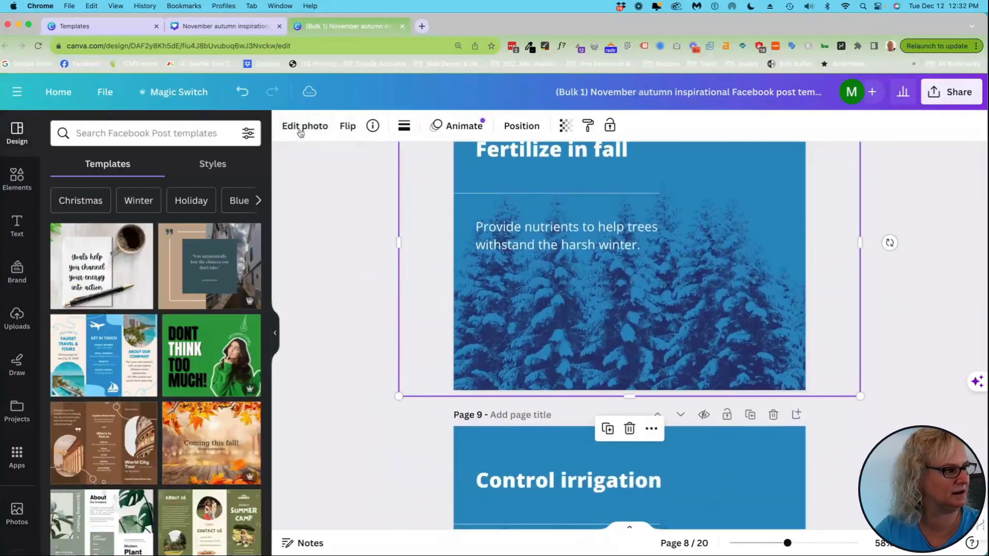
pyautogui.click(301, 129)
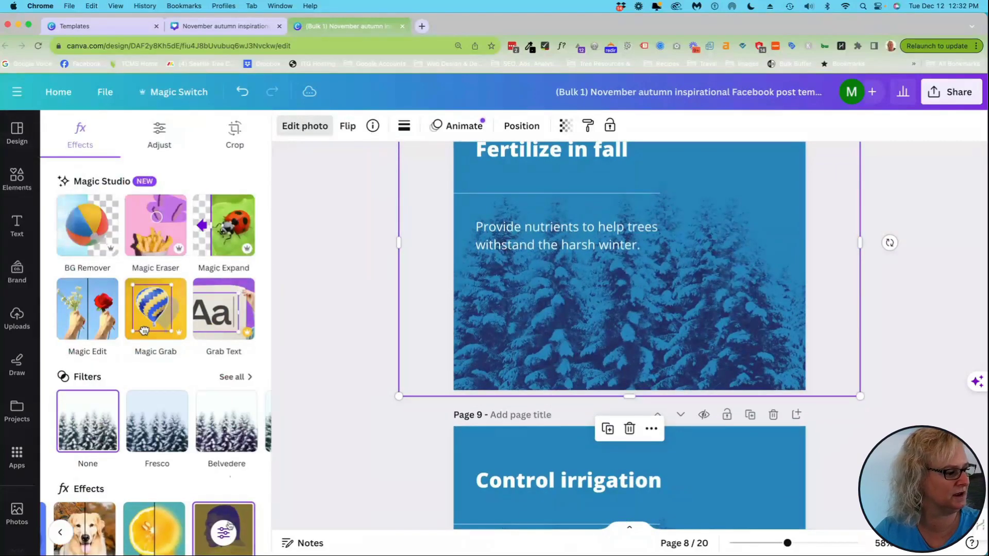
pyautogui.click(228, 526)
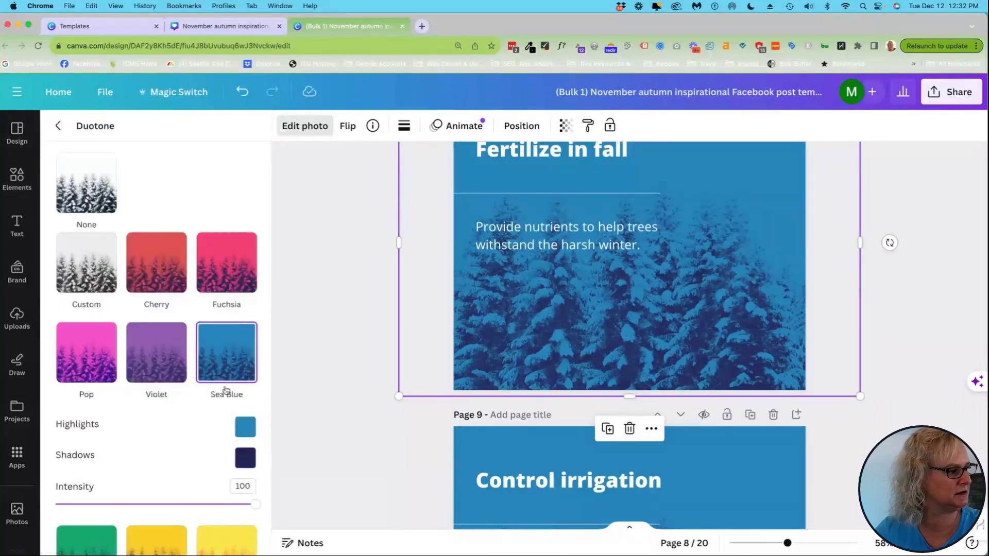
pyautogui.click(108, 539)
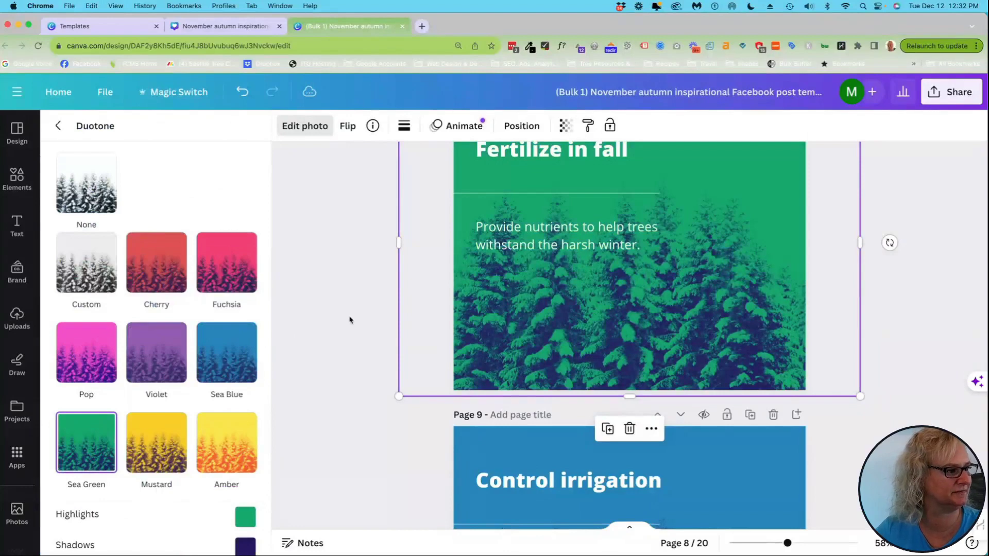
pyautogui.press('Escape')
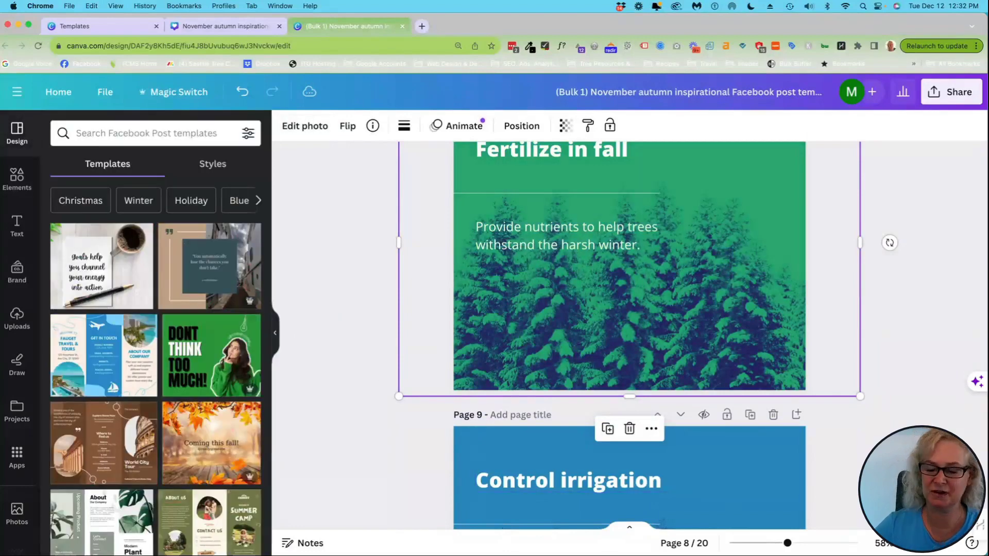
pyautogui.click(948, 543)
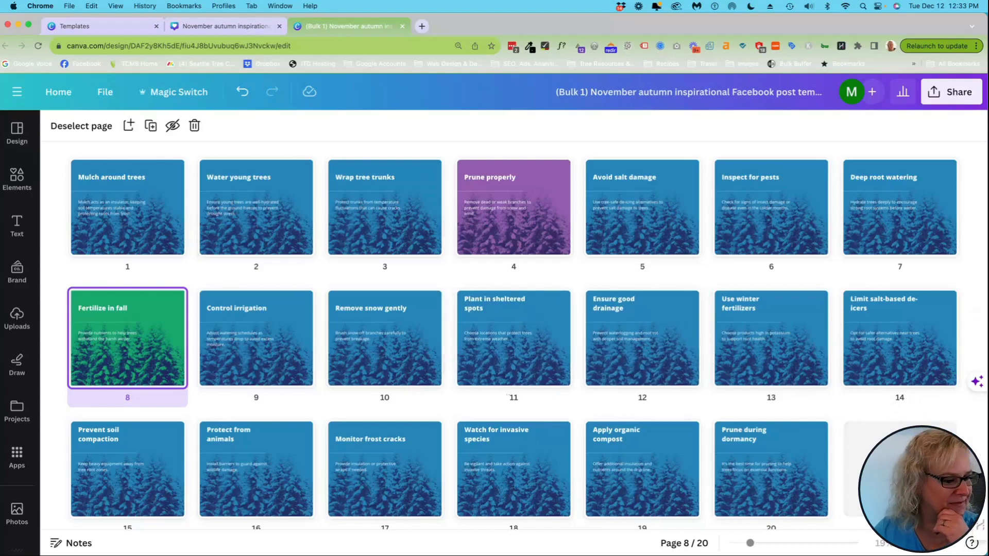
# - Return to the single-page view and delete both stacked background photos from page 11, "Plant in sheltered spots"
pyautogui.hotkey('ctrl', 'alt', 'g')
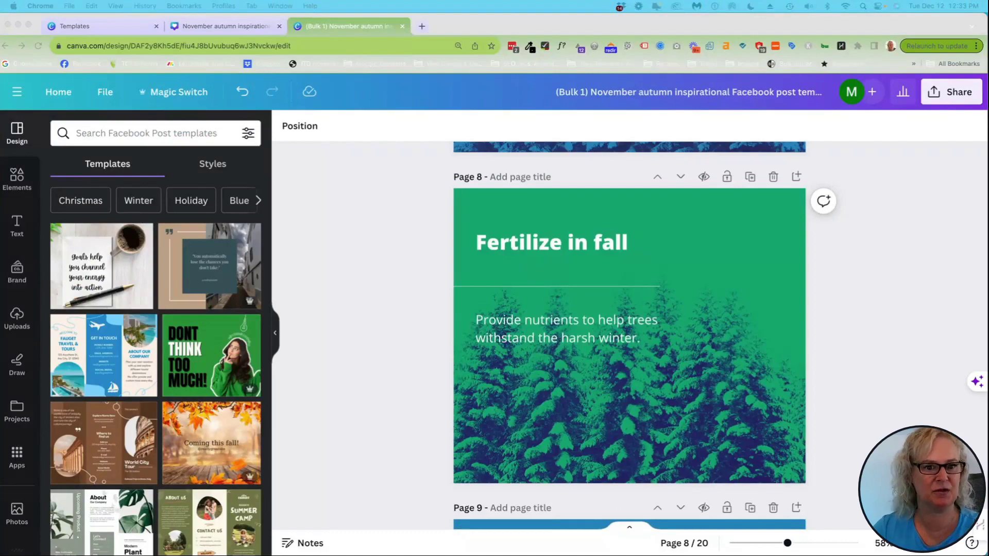
pyautogui.click(876, 327)
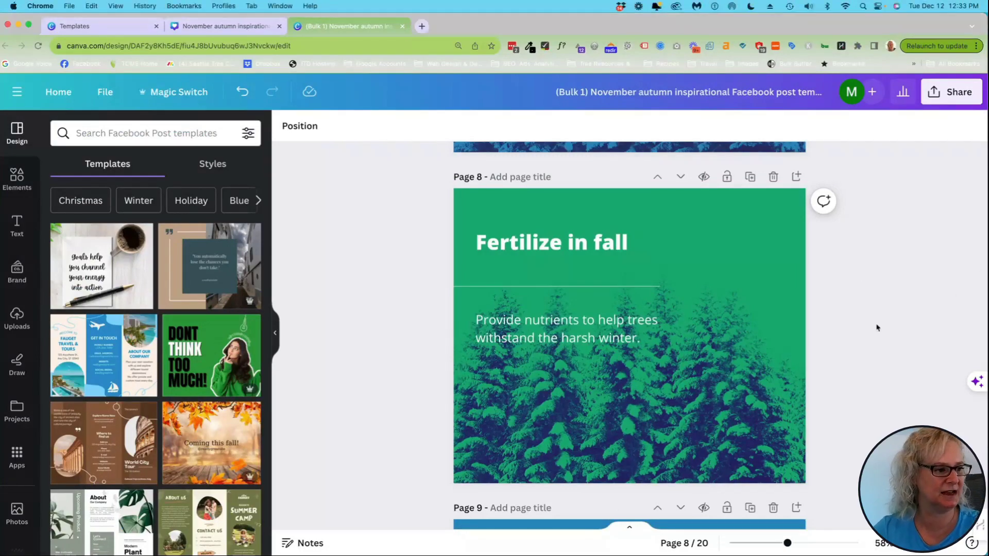
pyautogui.scroll(-15, 848, 364)
pyautogui.scroll(-4, 890, 364)
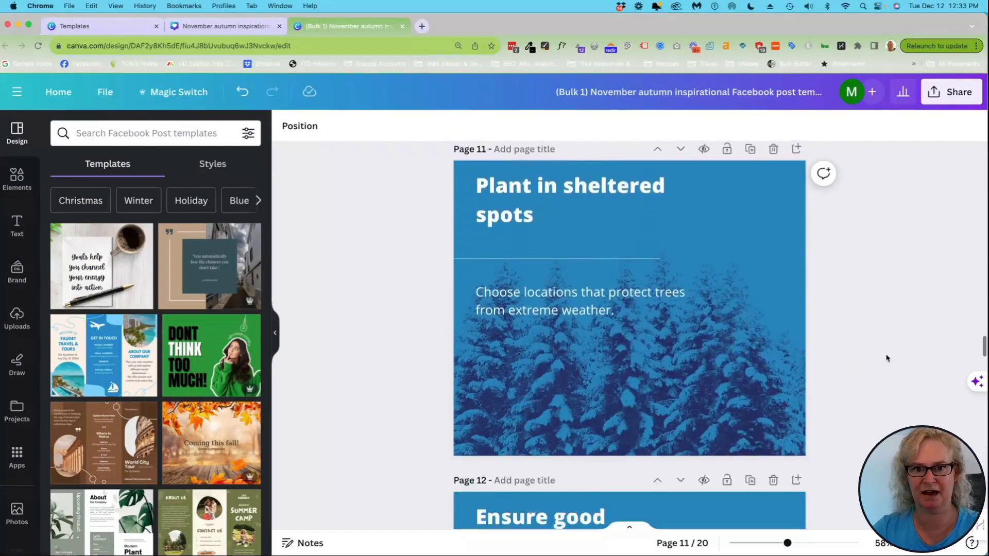
pyautogui.click(723, 316)
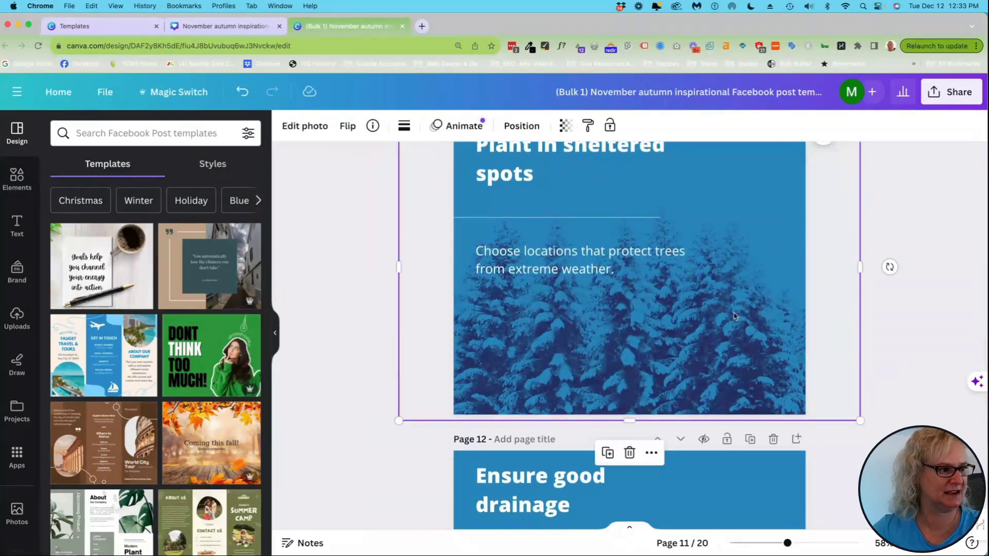
pyautogui.scroll(2, 735, 317)
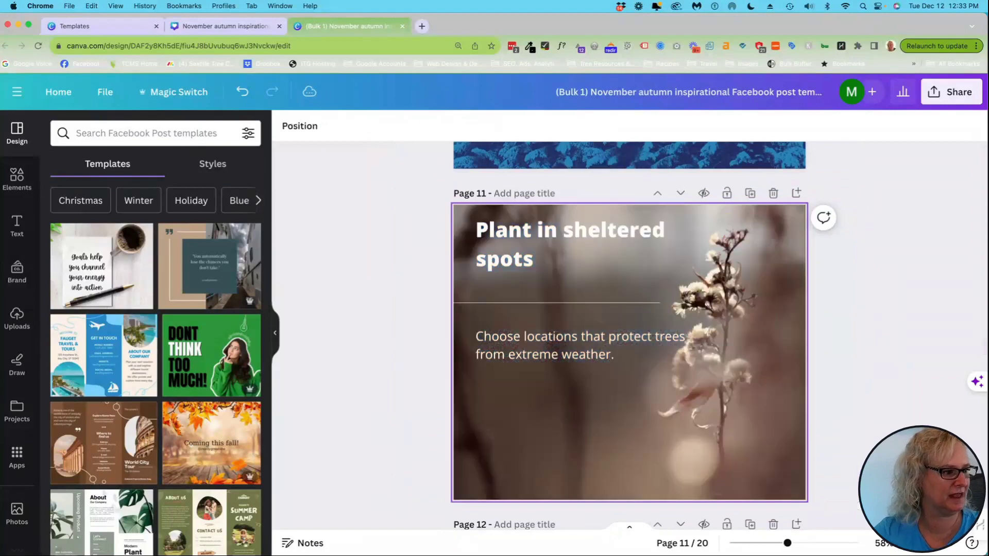
pyautogui.click(746, 390)
pyautogui.press('Delete')
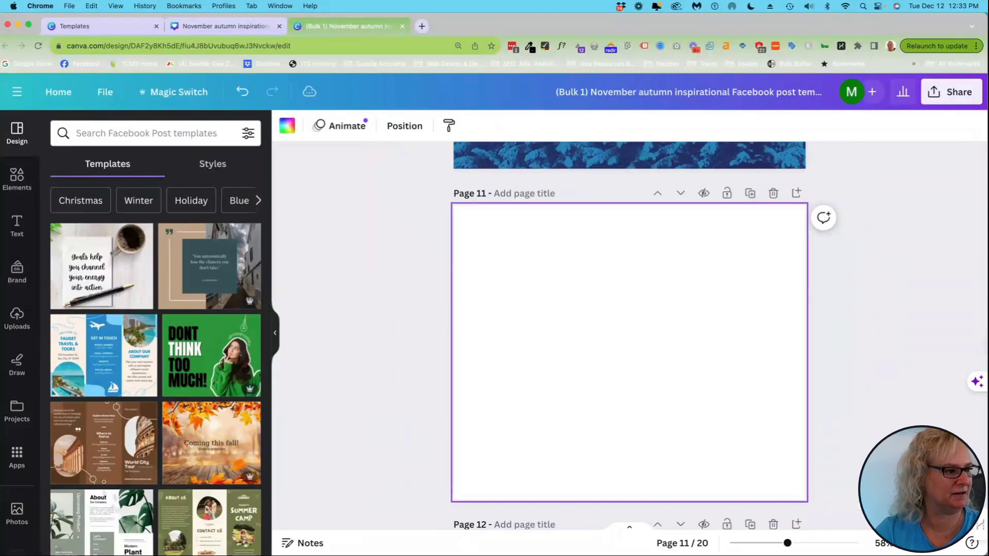
# - Find the Magic Media app among the AI-powered apps and open its text-to-image generator
pyautogui.scroll(-1, 343, 268)
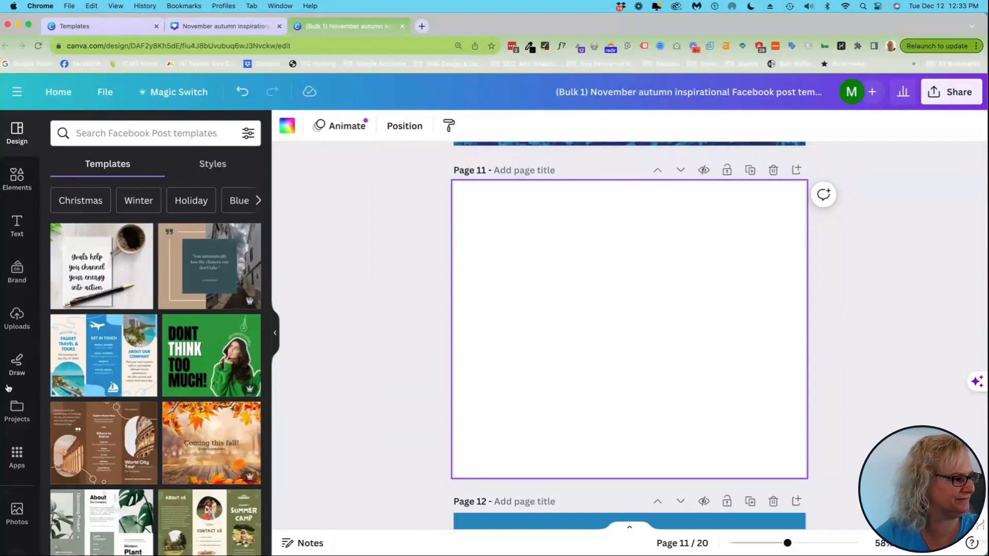
pyautogui.click(17, 454)
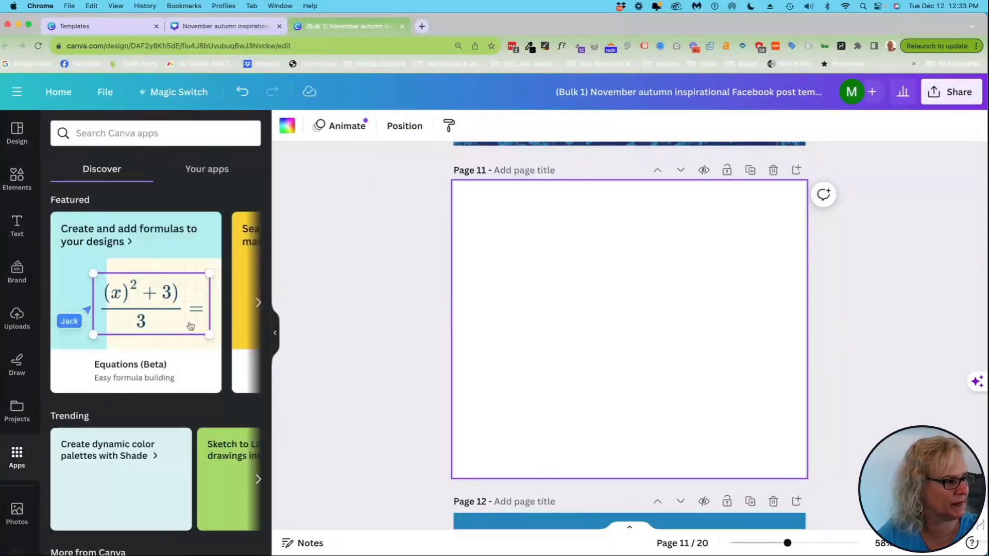
pyautogui.scroll(-1, 190, 326)
pyautogui.scroll(-10, 171, 391)
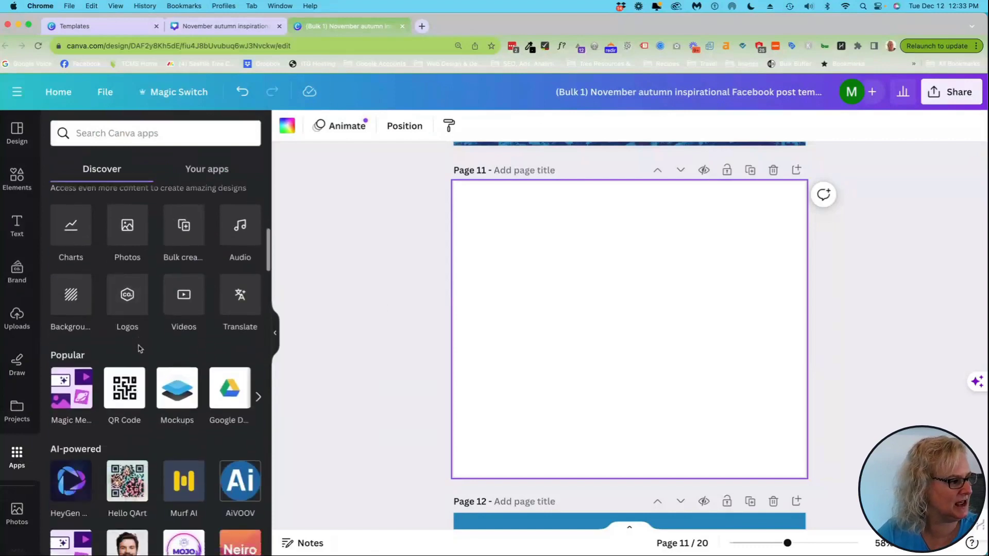
pyautogui.scroll(-3, 140, 349)
pyautogui.scroll(-2, 138, 349)
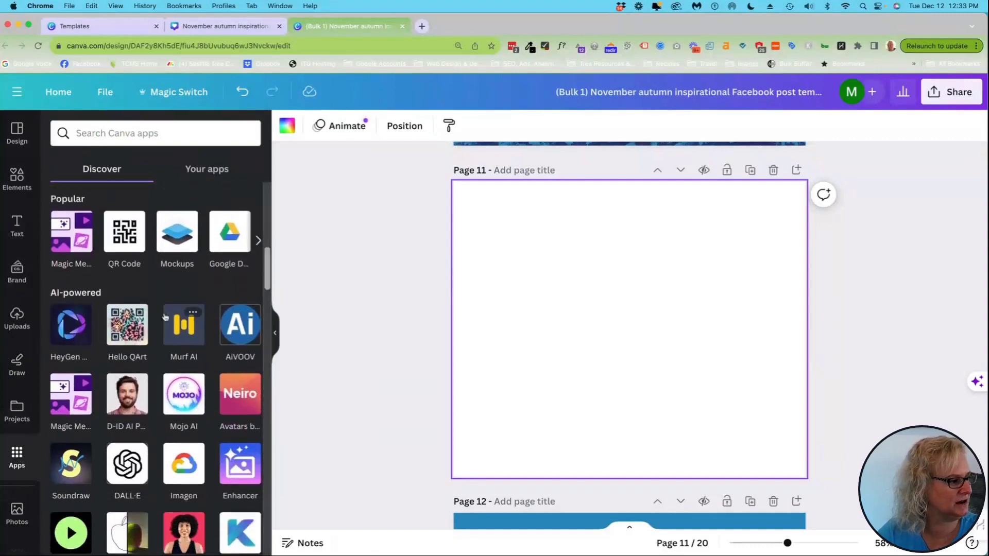
pyautogui.scroll(-3, 181, 417)
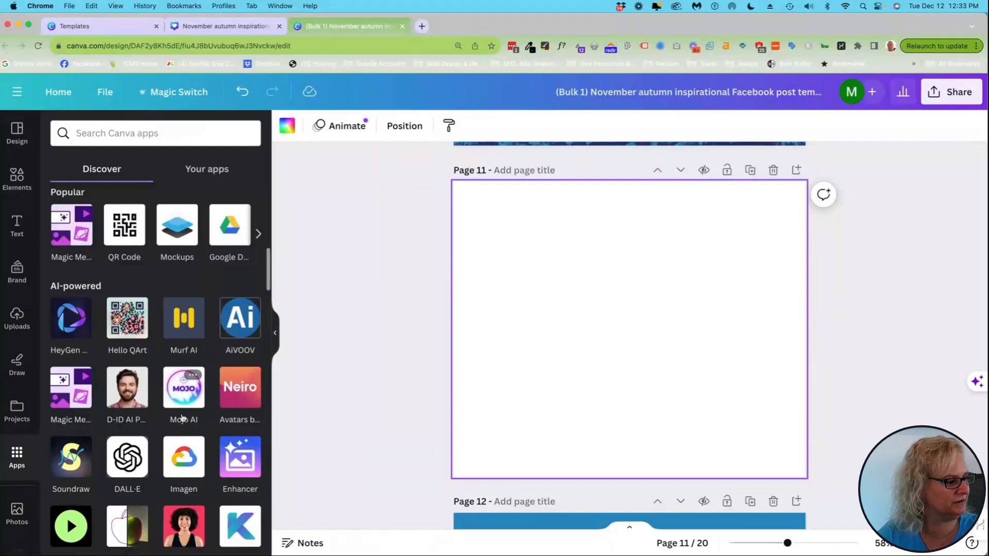
pyautogui.scroll(1, 182, 392)
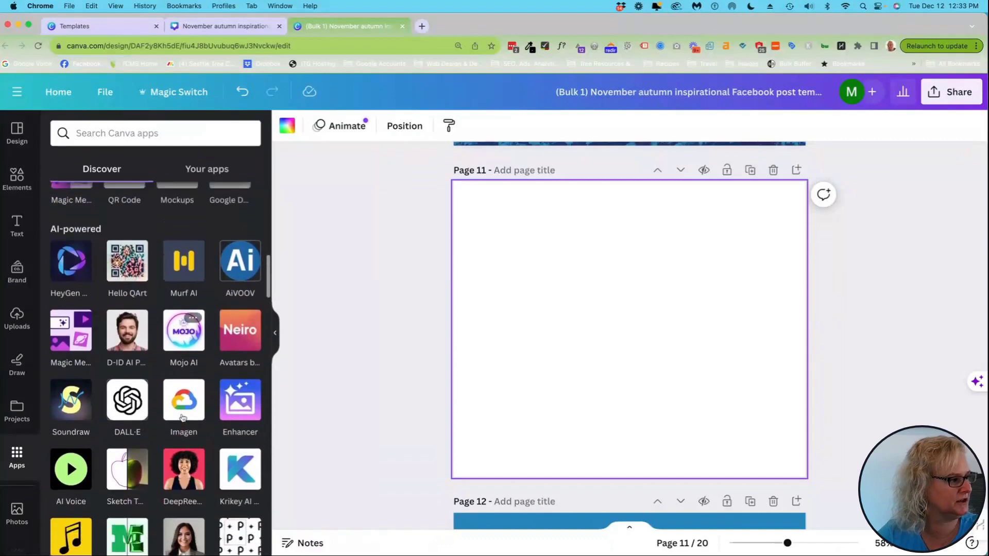
pyautogui.click(71, 339)
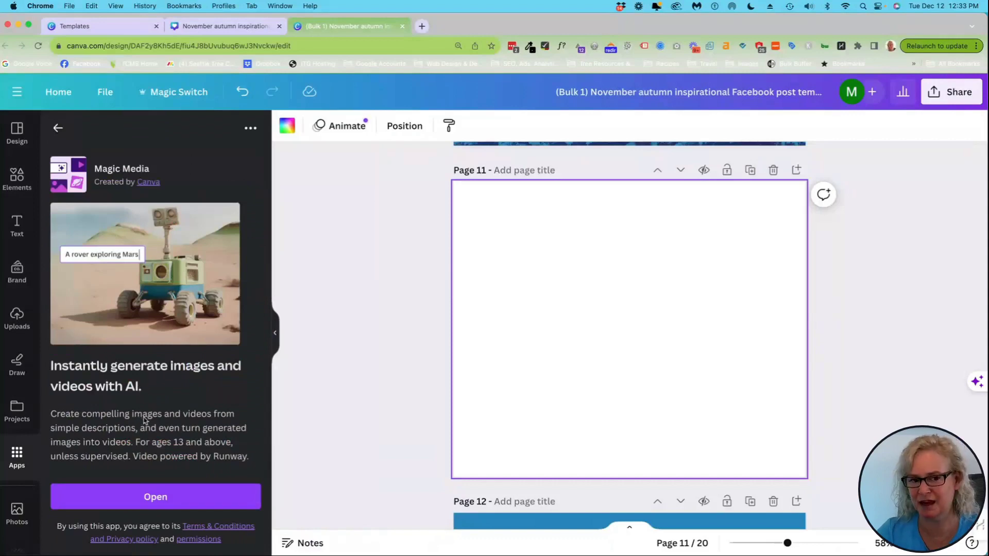
pyautogui.click(159, 499)
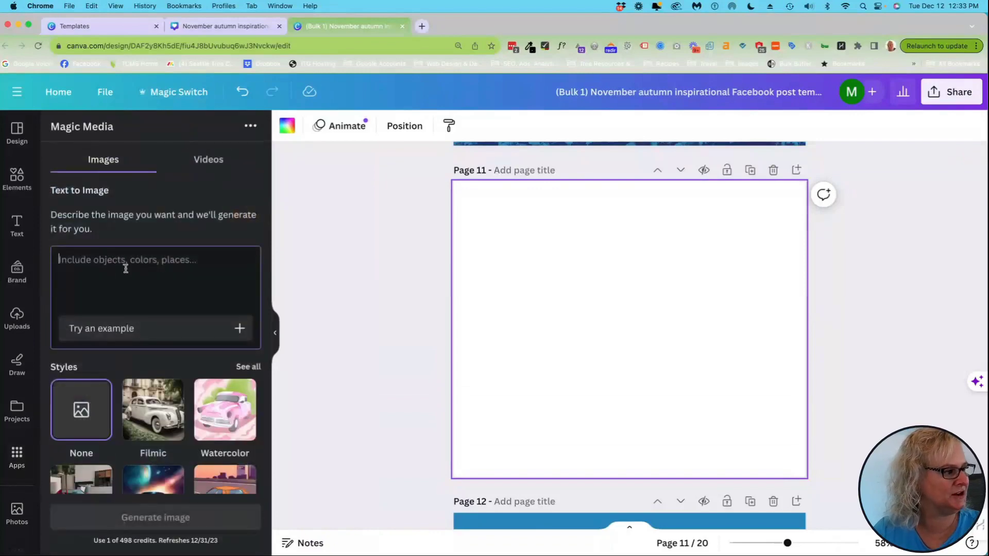
# - Begin the image description with "A scene of a suburban back yard in winter with a large tree"
pyautogui.click(126, 267)
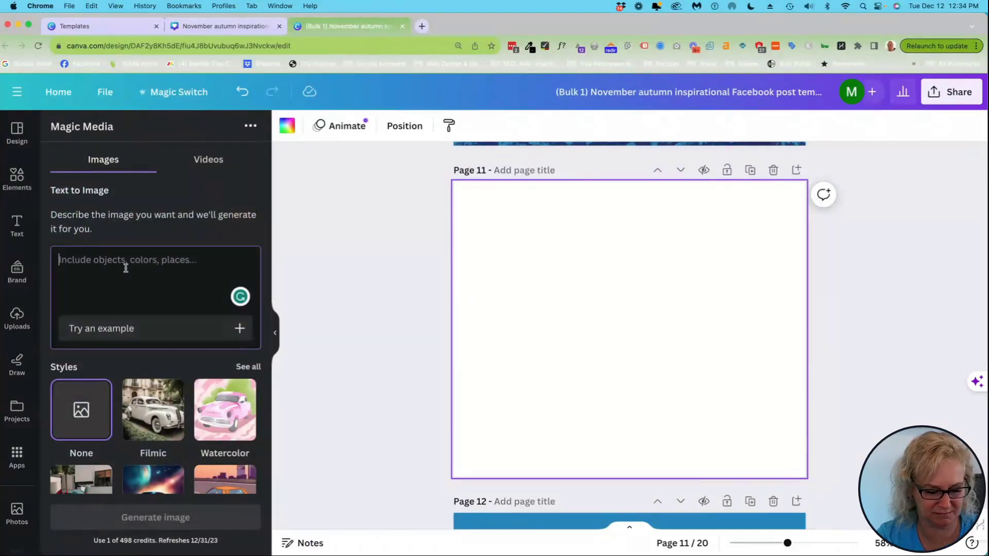
pyautogui.write('A sc')
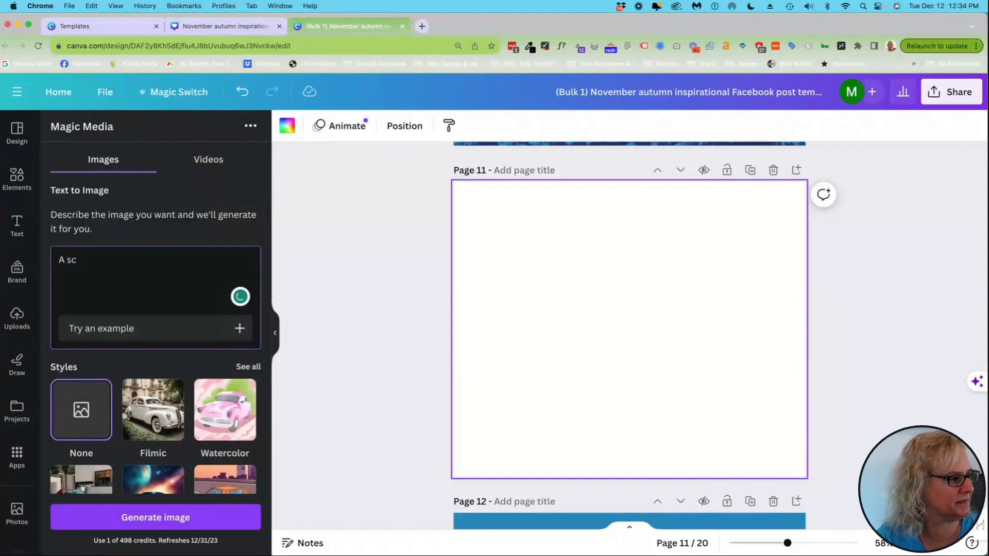
pyautogui.write('ene of a subu')
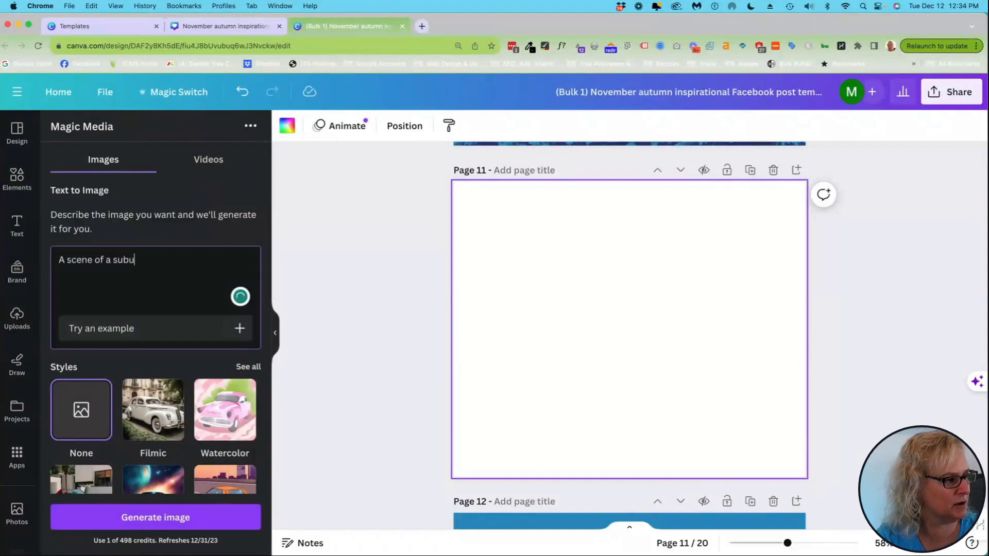
pyautogui.write('rban back yard')
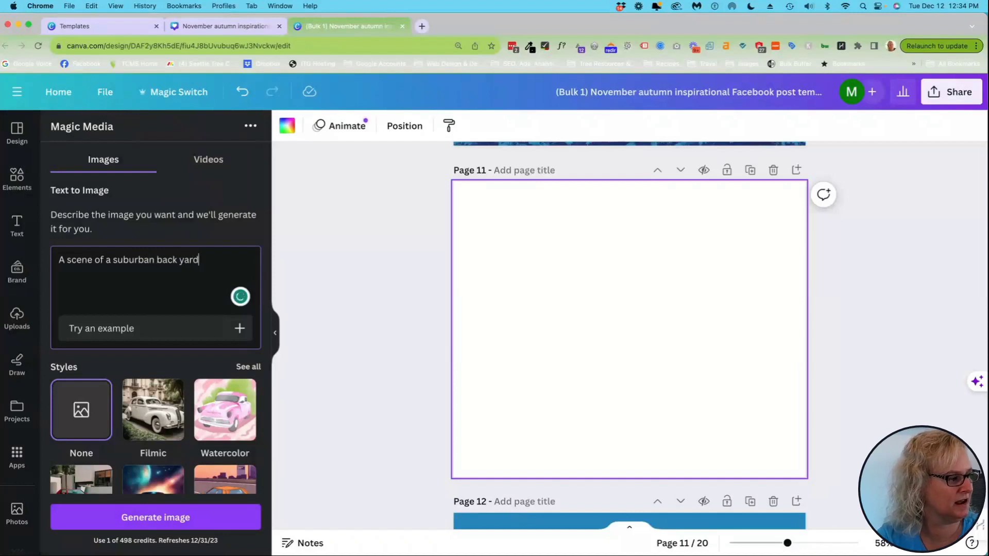
pyautogui.write(' w')
pyautogui.press('BackSpace')
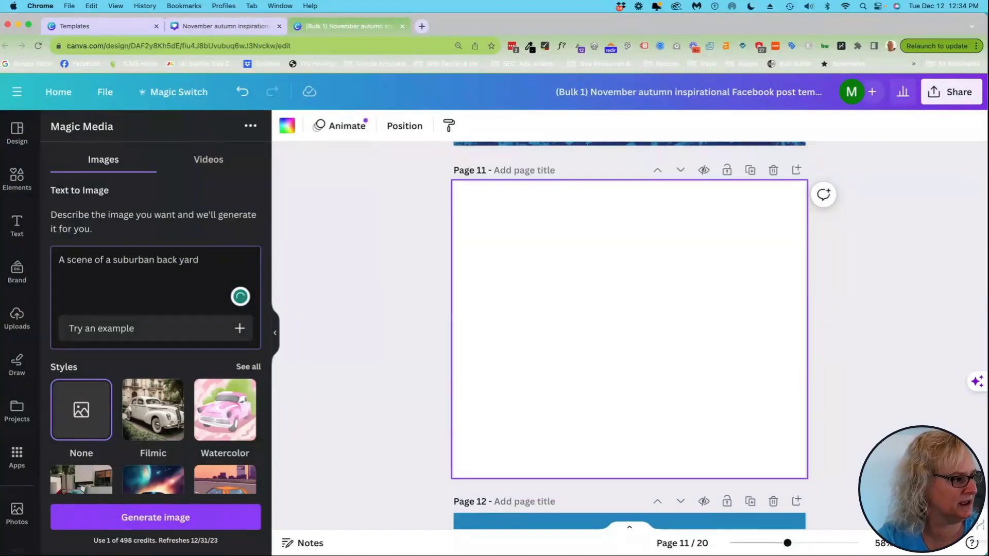
pyautogui.write('in winter wit')
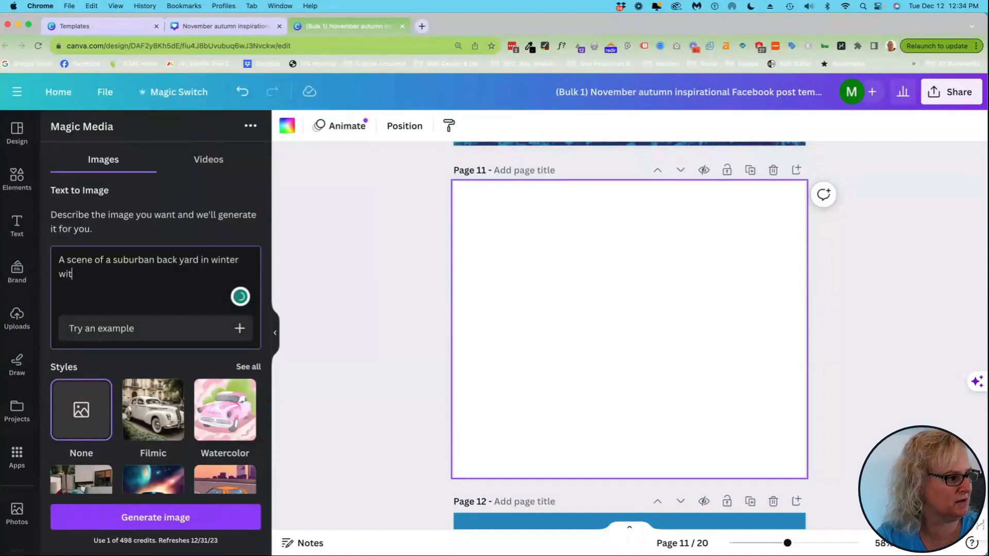
pyautogui.write('h a large tree')
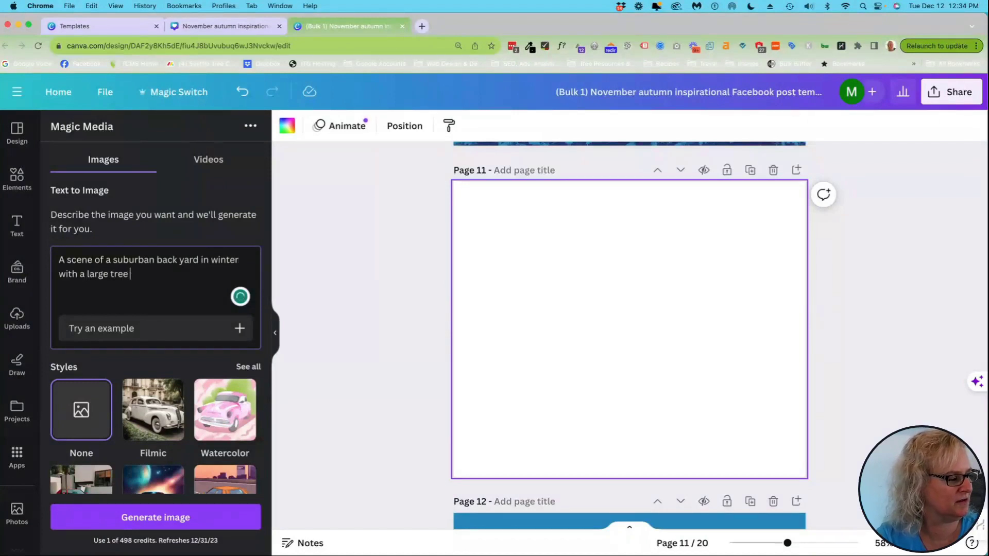
# - Finish the prompt with "with no leaves and the branches and landscape are covered in a deep blanket of snow." and generate the images
pyautogui.write('swith no leav')
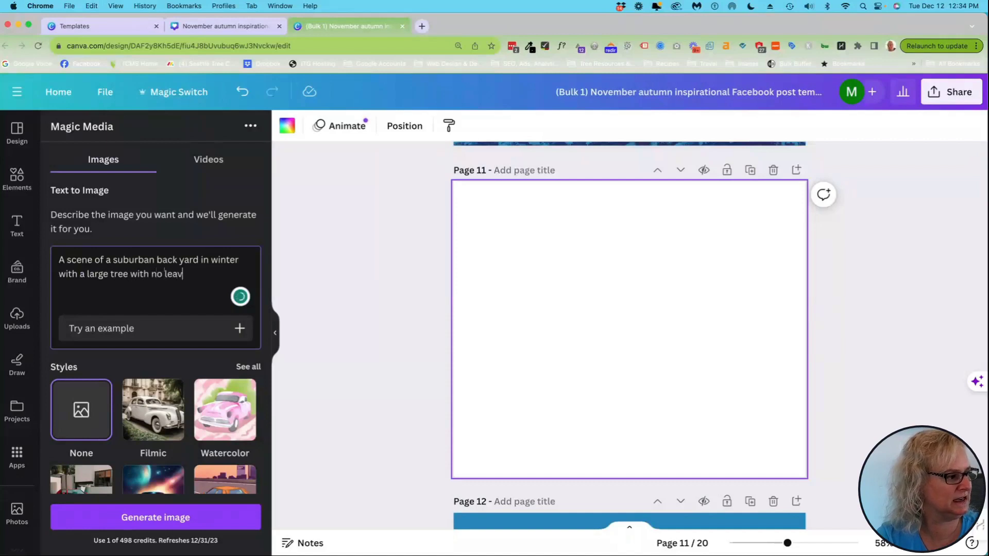
pyautogui.write('es and the')
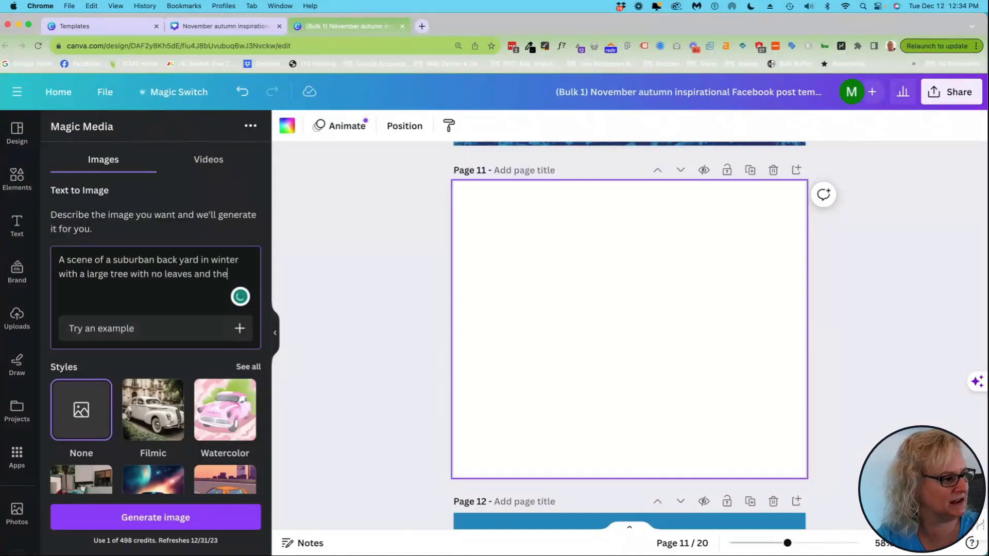
pyautogui.write(' branches and ')
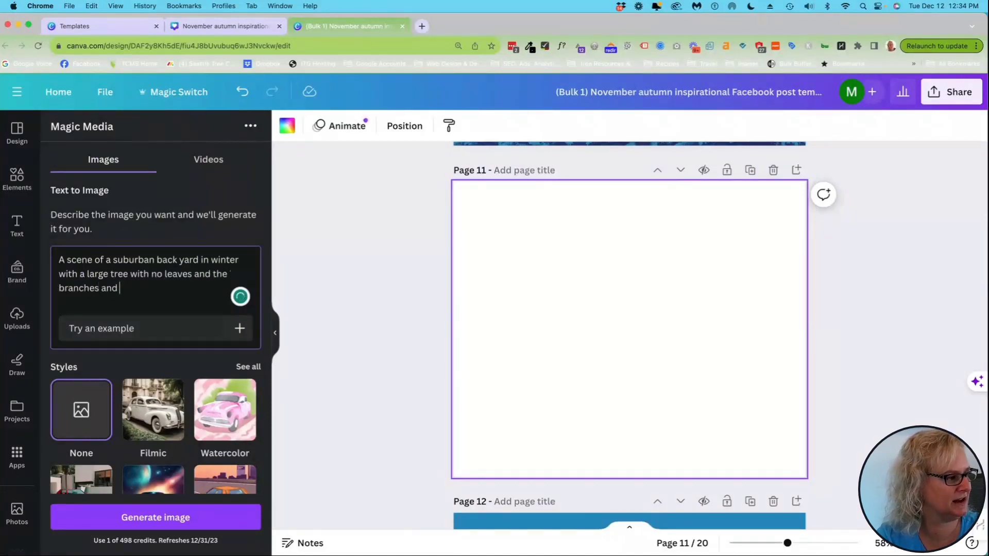
pyautogui.write('landscape are')
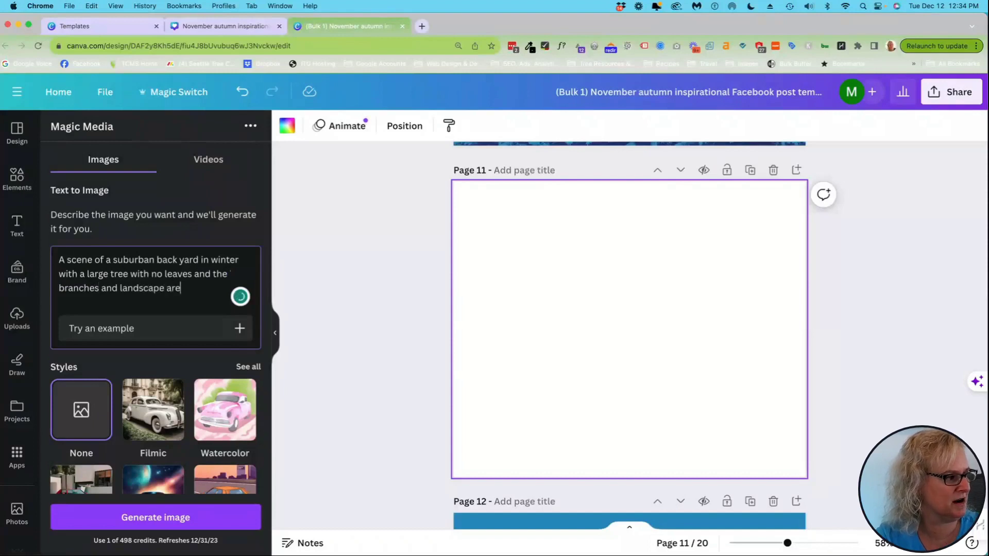
pyautogui.write(' covered i')
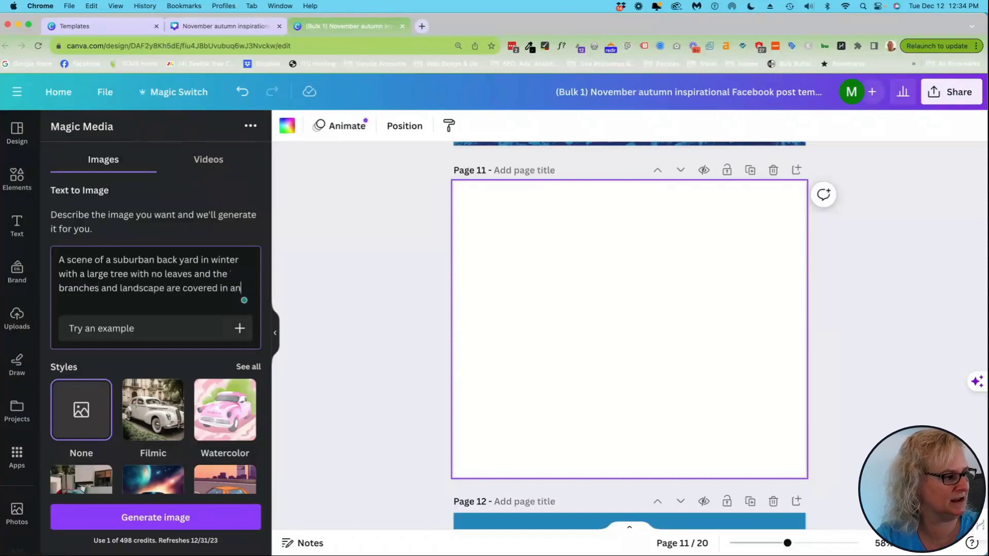
pyautogui.write('n a deep ')
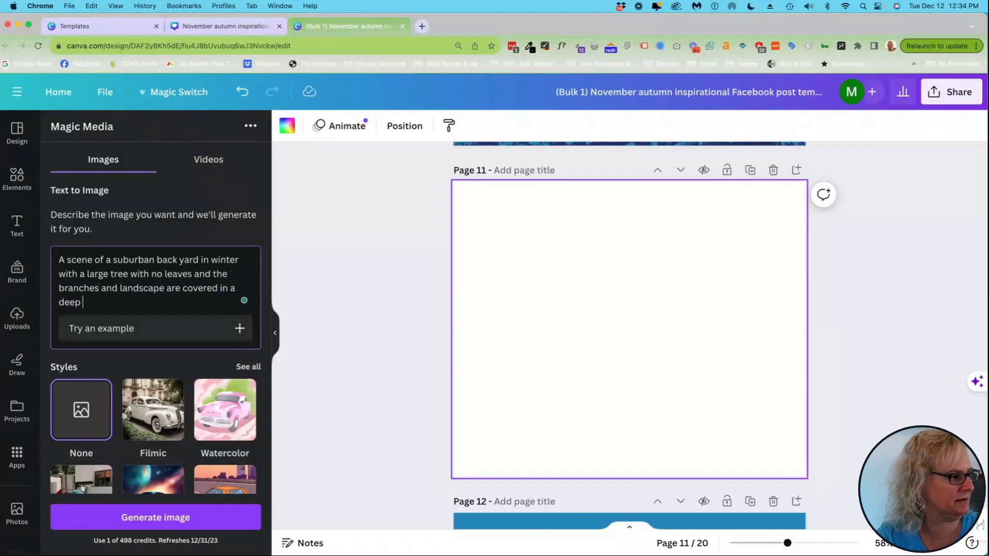
pyautogui.write('blanket of sno')
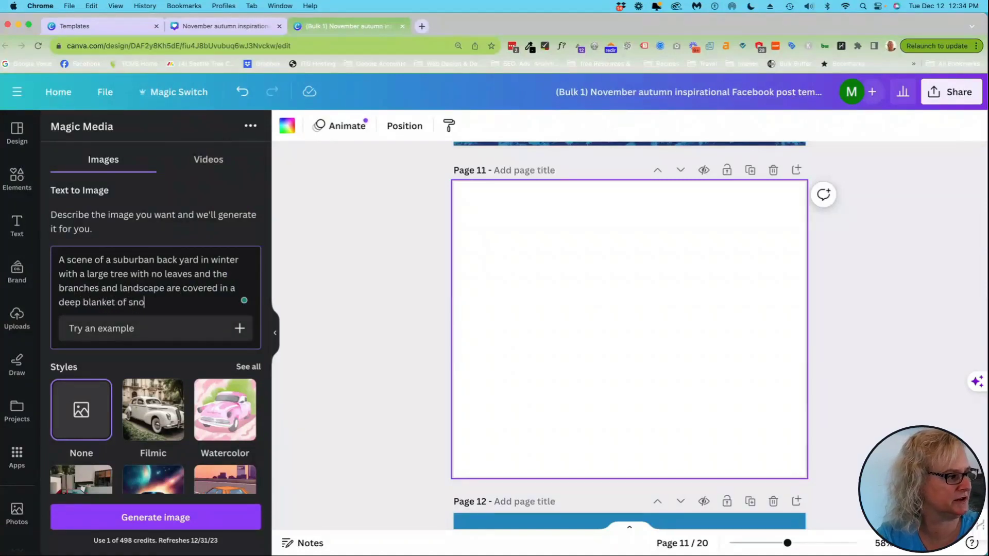
pyautogui.write('w.')
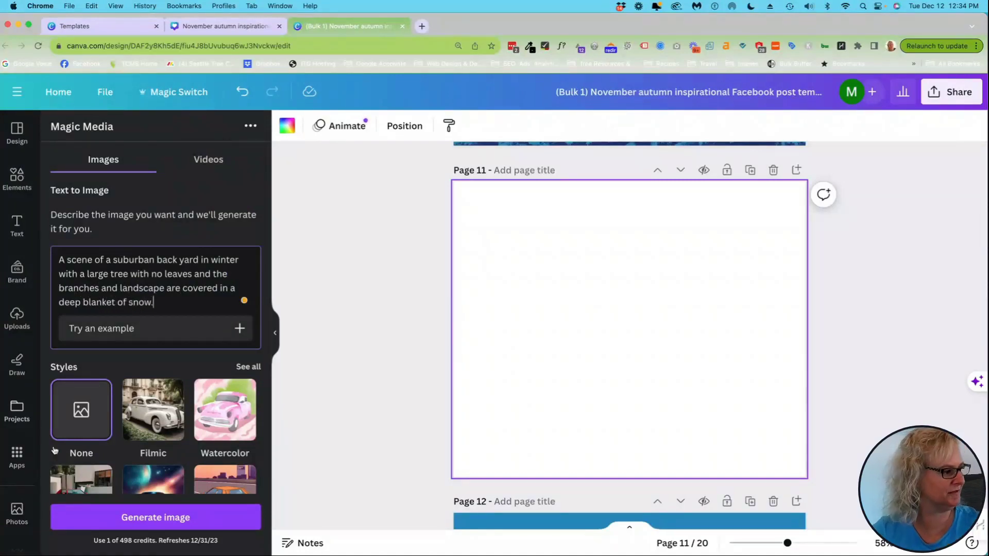
pyautogui.click(164, 523)
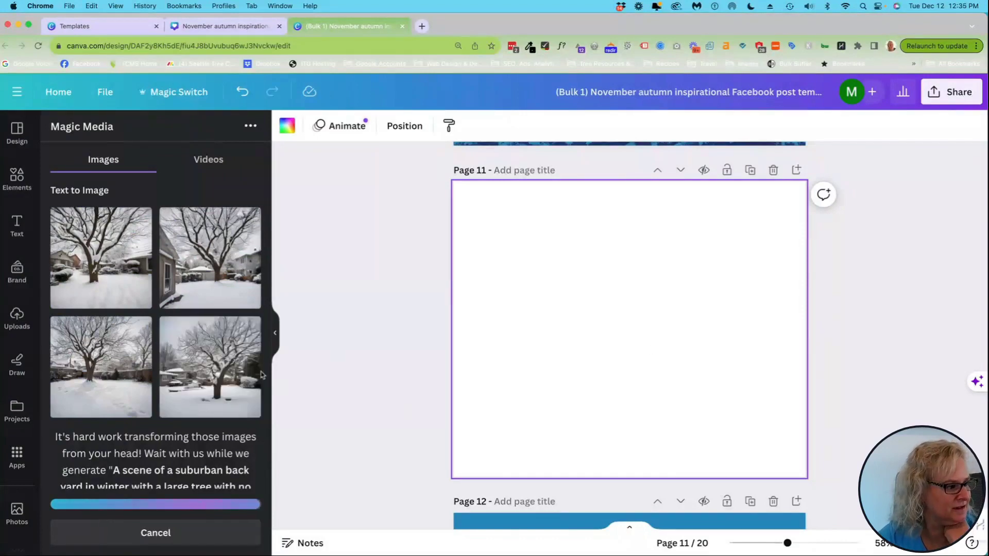
# - Place the fourth generated snowy tree image on page 11 and enlarge it to cover the whole page as the background
pyautogui.moveTo(230, 374); pyautogui.dragTo(513, 230)
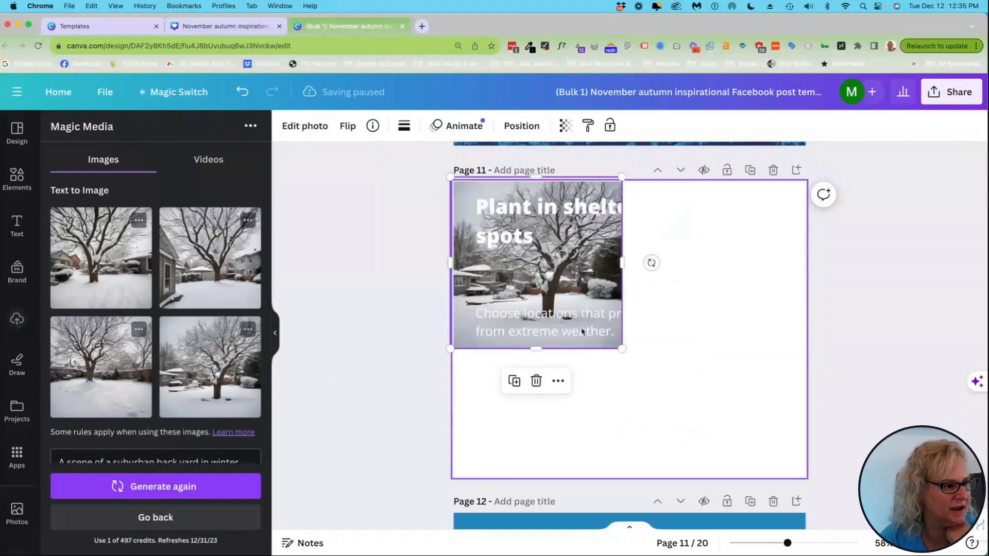
pyautogui.moveTo(621, 348); pyautogui.dragTo(858, 477)
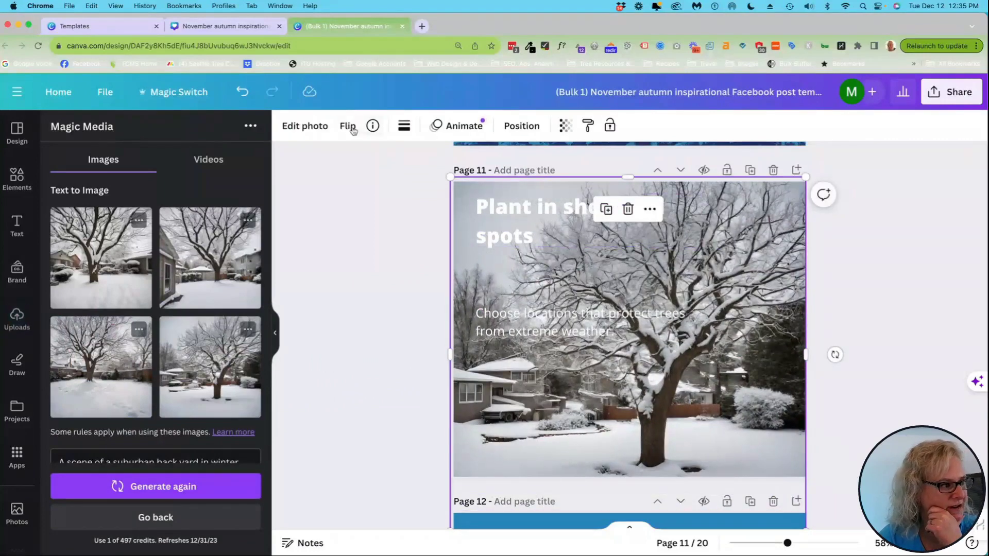
# - Apply the Peppermint duotone effect to the snowy tree background image on page 11
pyautogui.click(304, 127)
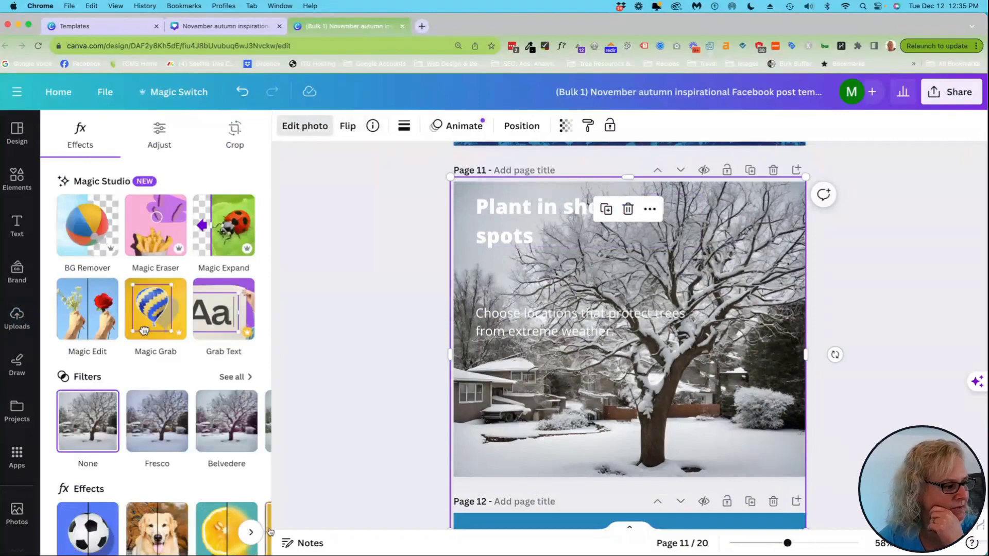
pyautogui.scroll(-5, 227, 531)
pyautogui.hscroll(3, 233, 431)
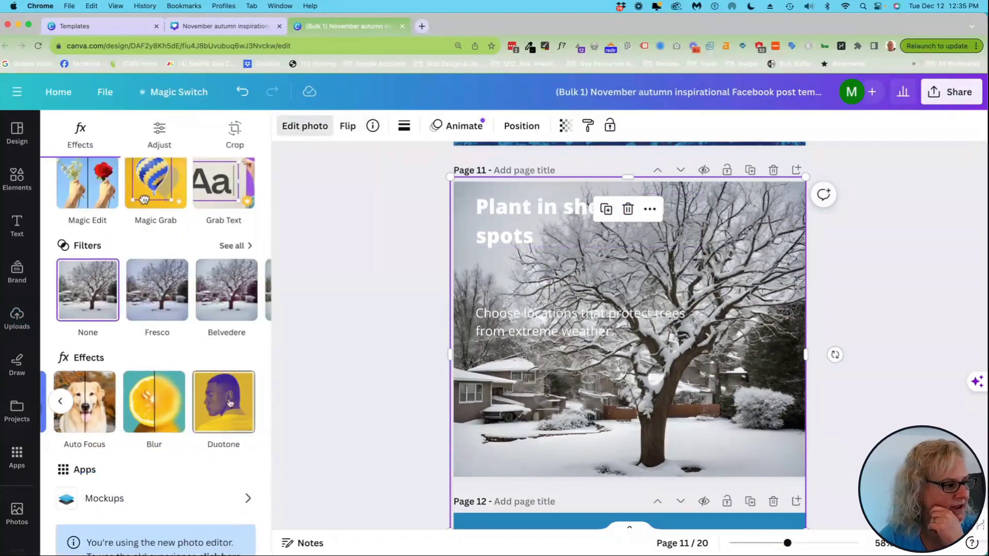
pyautogui.click(231, 428)
pyautogui.scroll(-3, 170, 386)
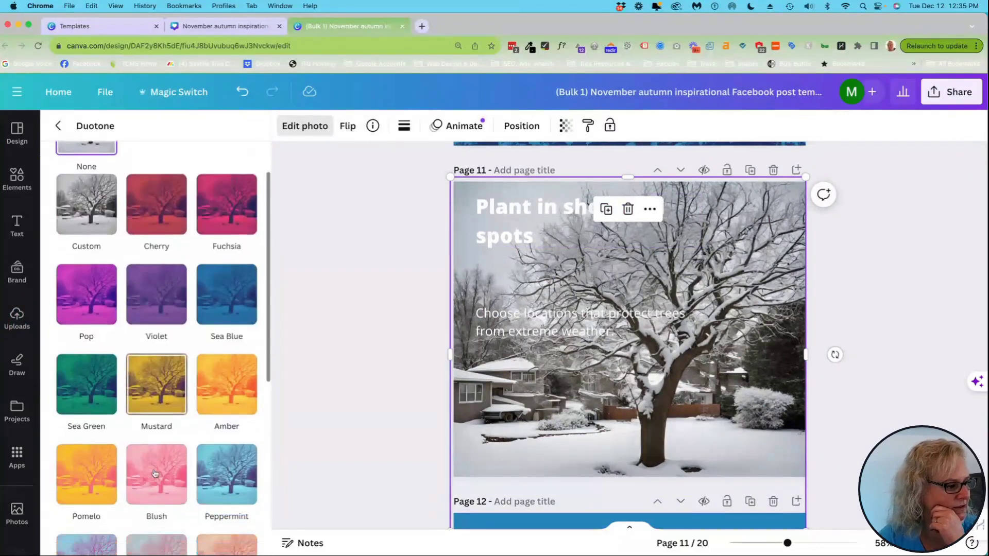
pyautogui.click(230, 471)
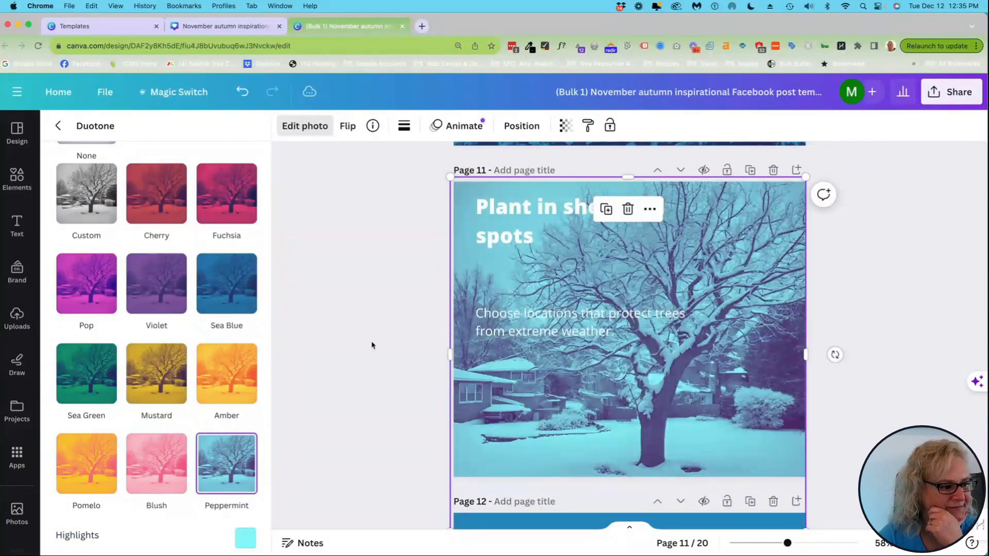
pyautogui.press('Escape')
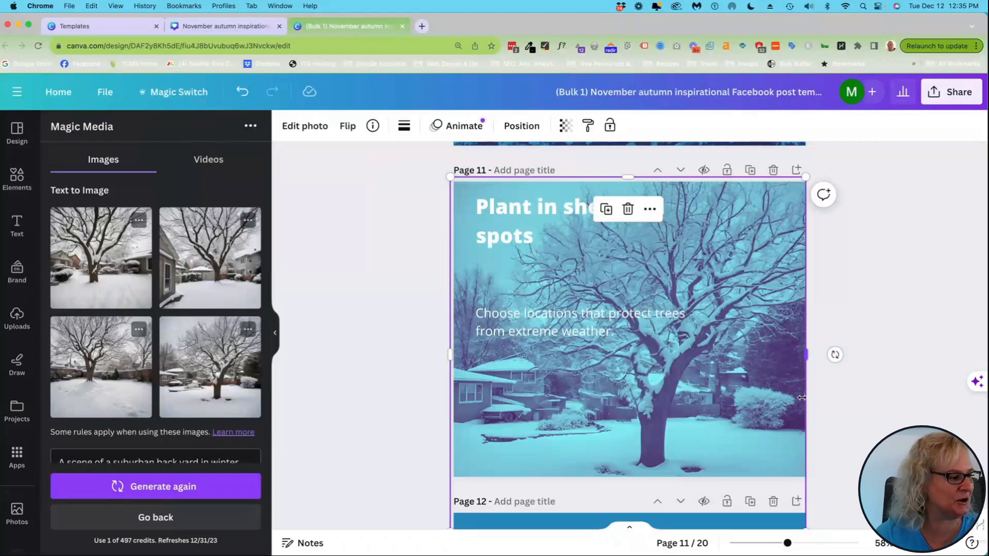
# - Regenerate the images from the same prompt in the Watercolor style and use the third result as page 11's background
pyautogui.scroll(-5, 189, 371)
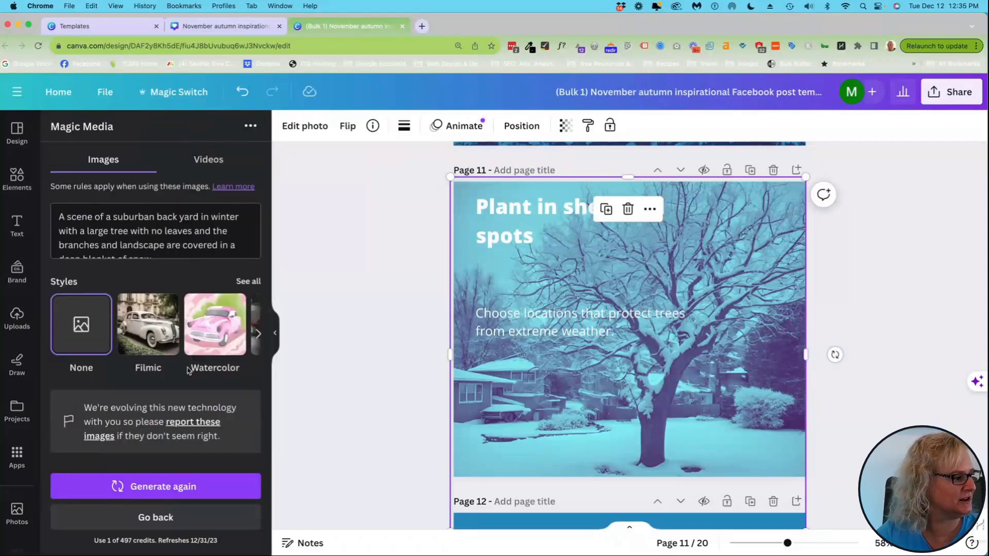
pyautogui.hscroll(5, 178, 332)
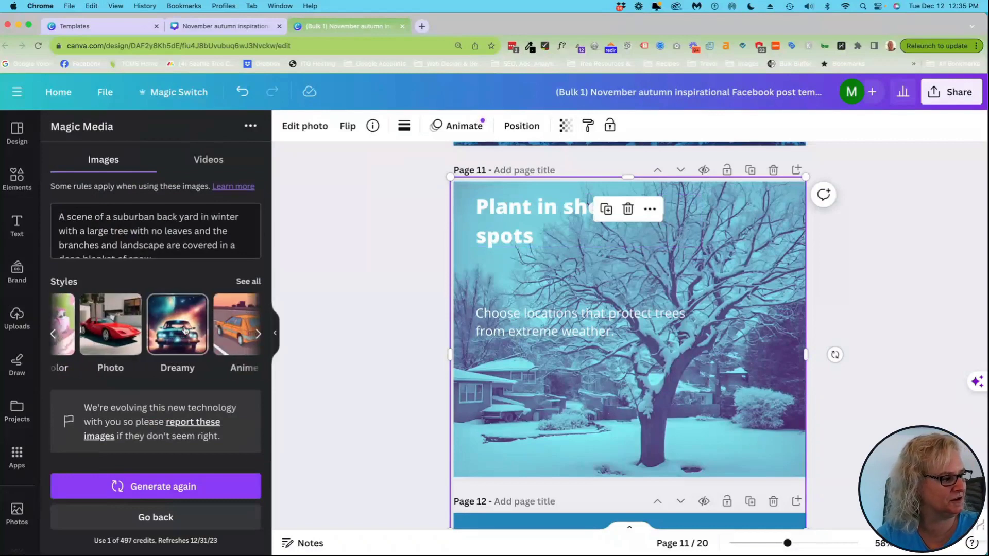
pyautogui.hscroll(-2, 178, 331)
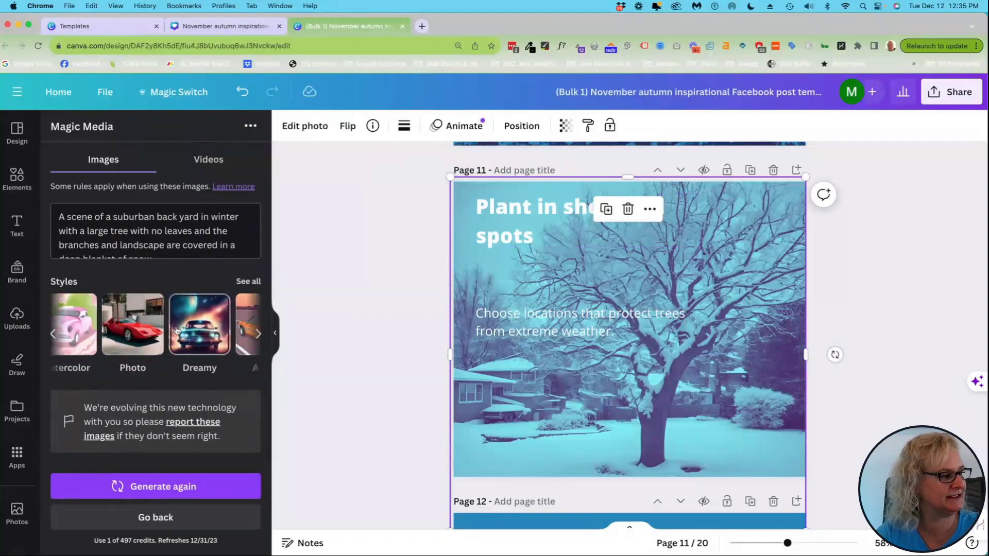
pyautogui.hscroll(-5, 176, 331)
pyautogui.click(164, 334)
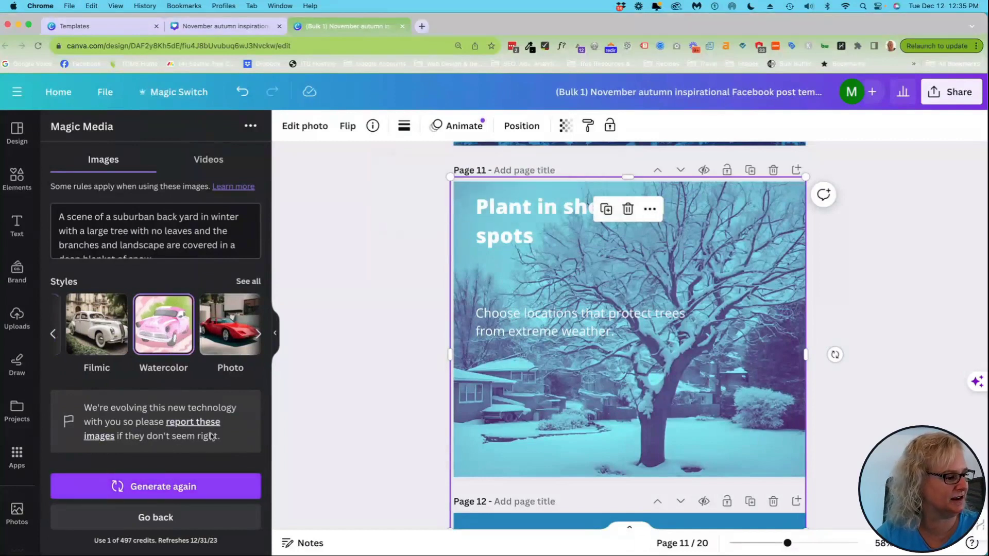
pyautogui.click(170, 486)
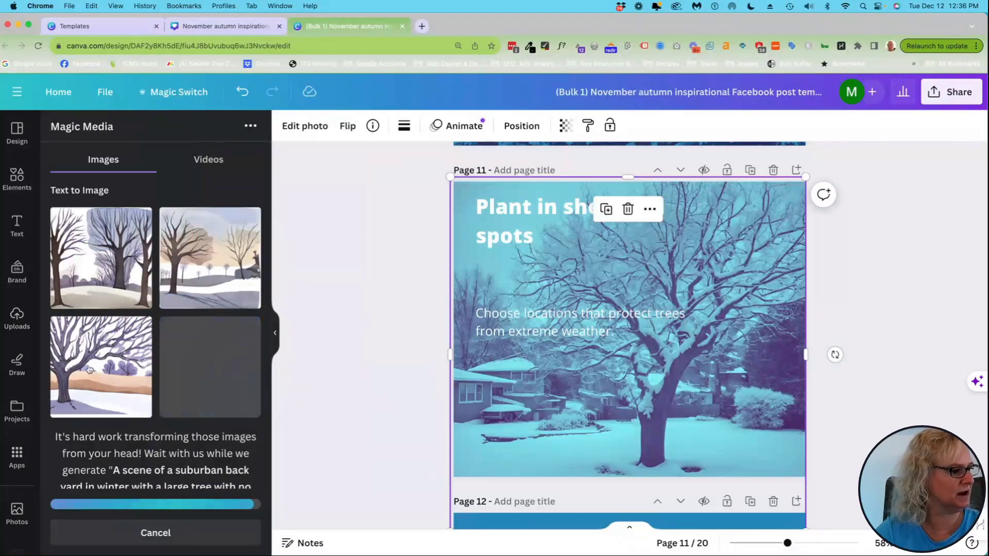
pyautogui.moveTo(90, 370); pyautogui.dragTo(481, 287)
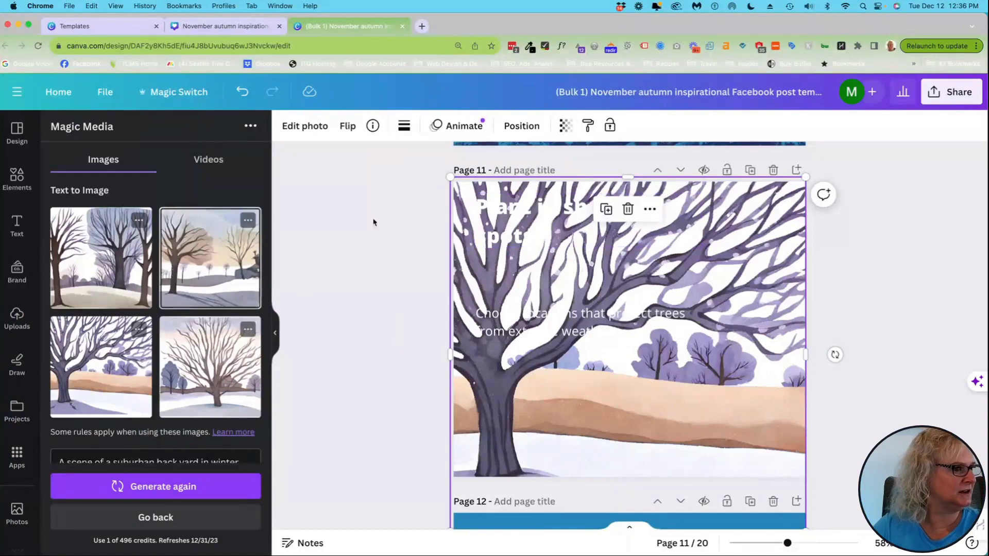
# - Return to the Canva home page and search the templates for "cover image for facebook"
pyautogui.click(42, 96)
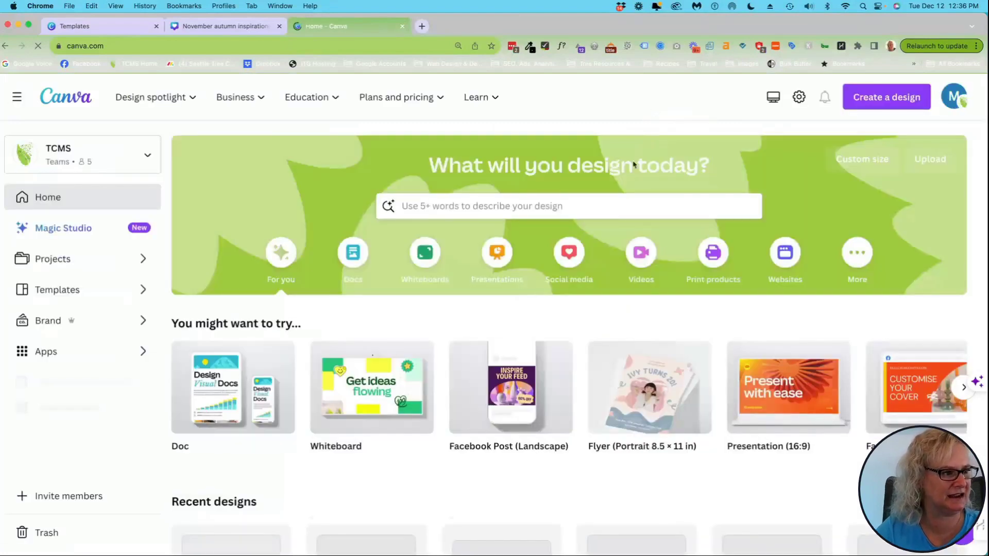
pyautogui.click(549, 206)
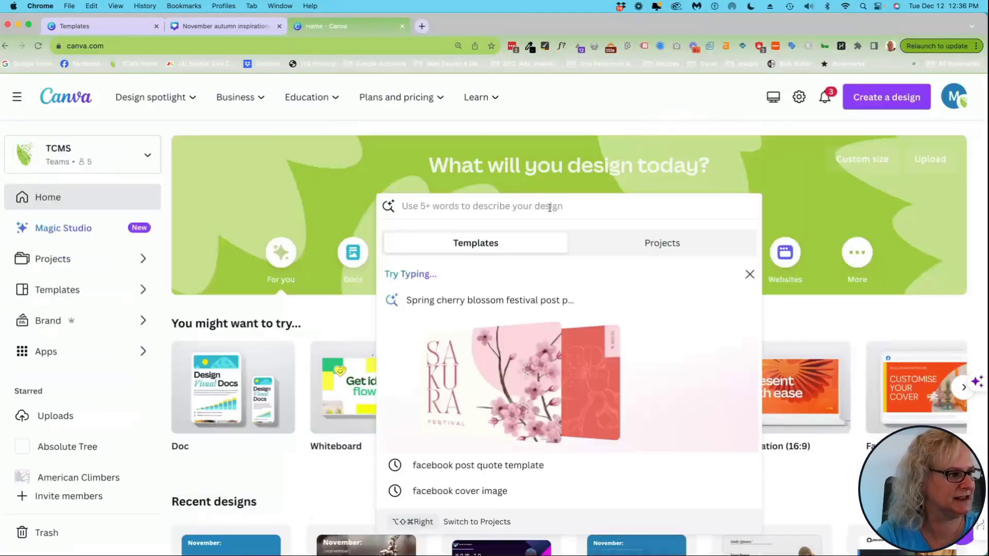
pyautogui.write('cover im')
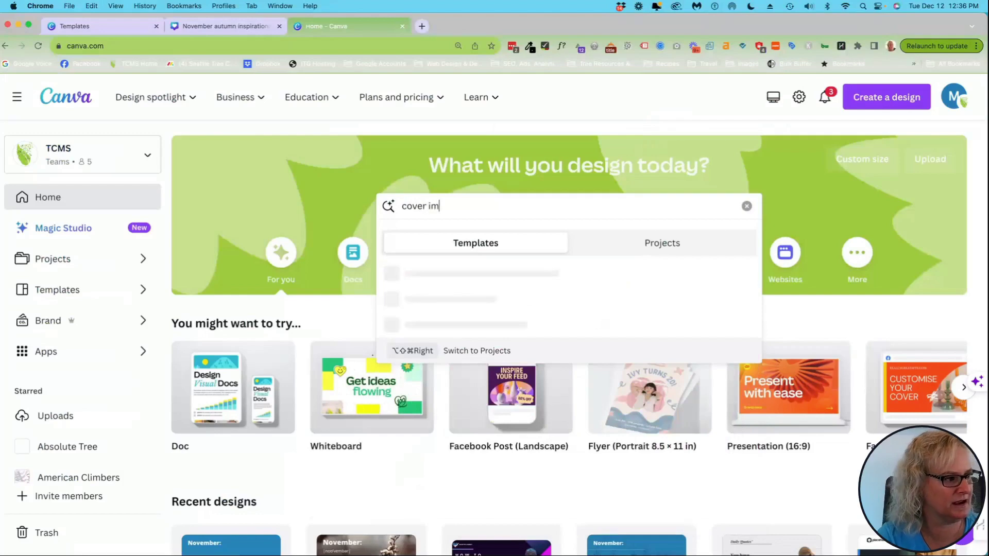
pyautogui.write('age for faceb')
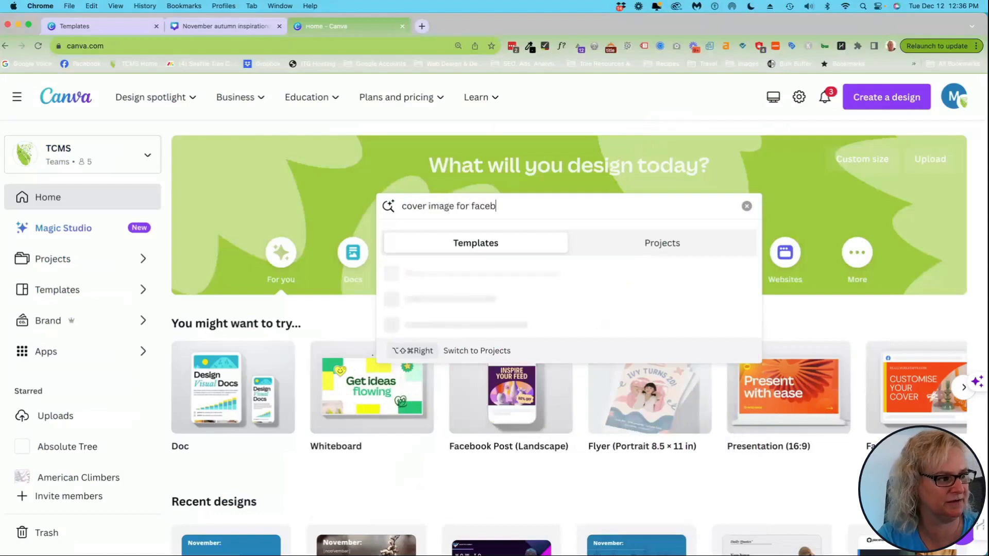
pyautogui.write('ook')
pyautogui.press('Return')
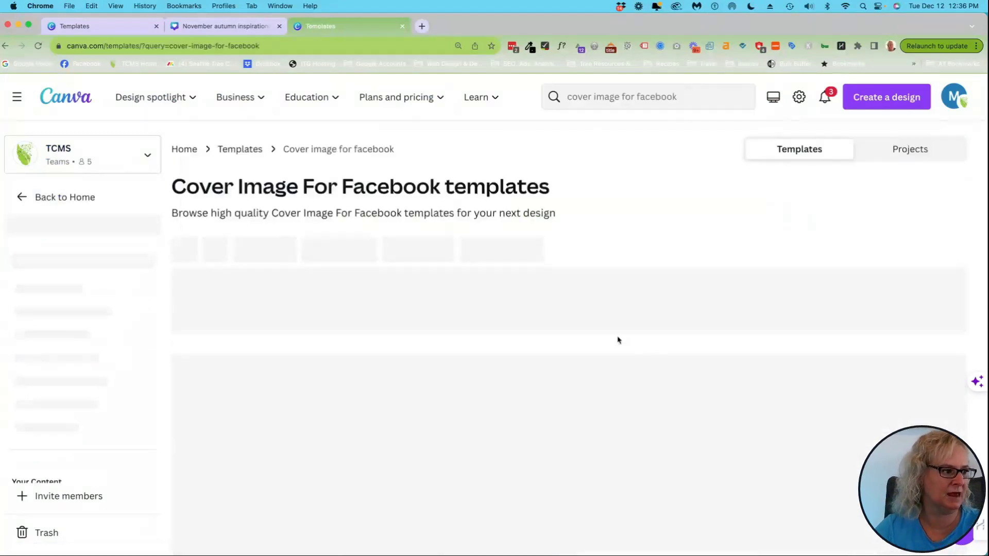
# - Find the Modern Good Night Greeting Facebook Cover template among the results and open it for customizing
pyautogui.scroll(-8, 682, 322)
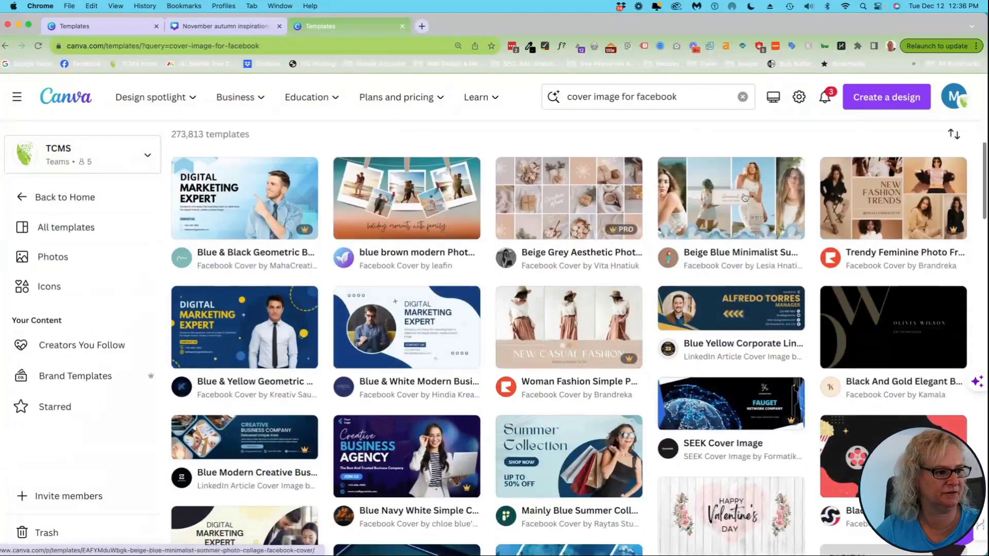
pyautogui.scroll(-7, 618, 438)
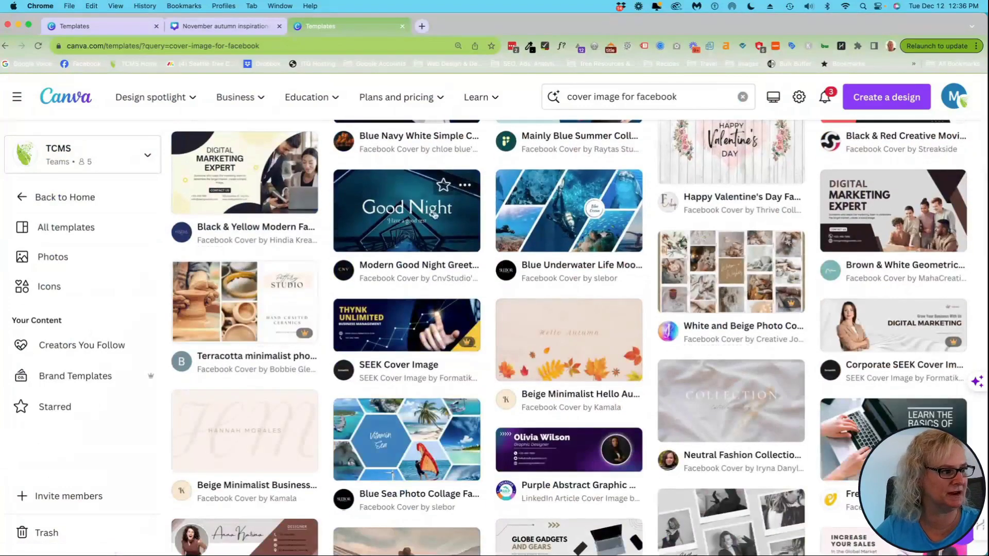
pyautogui.click(441, 226)
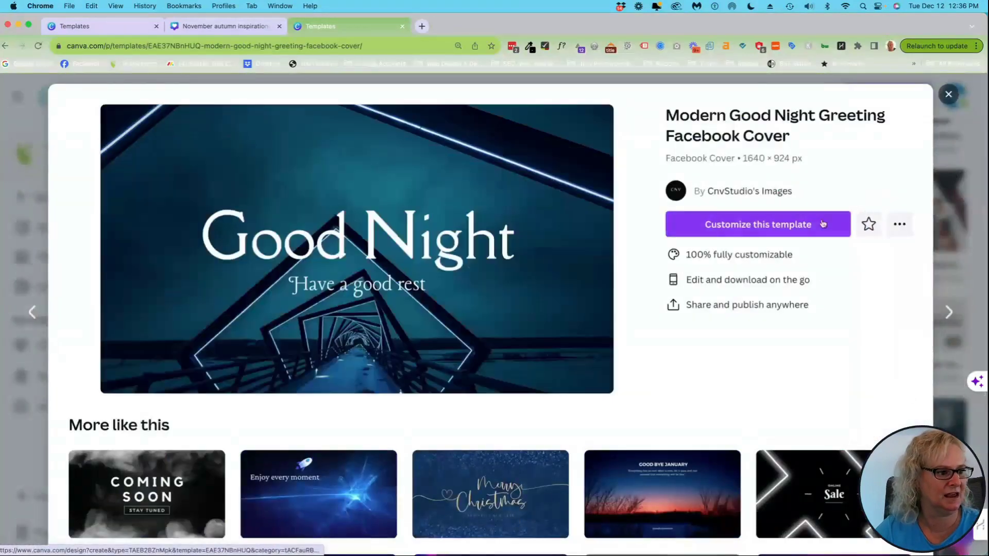
pyautogui.click(814, 224)
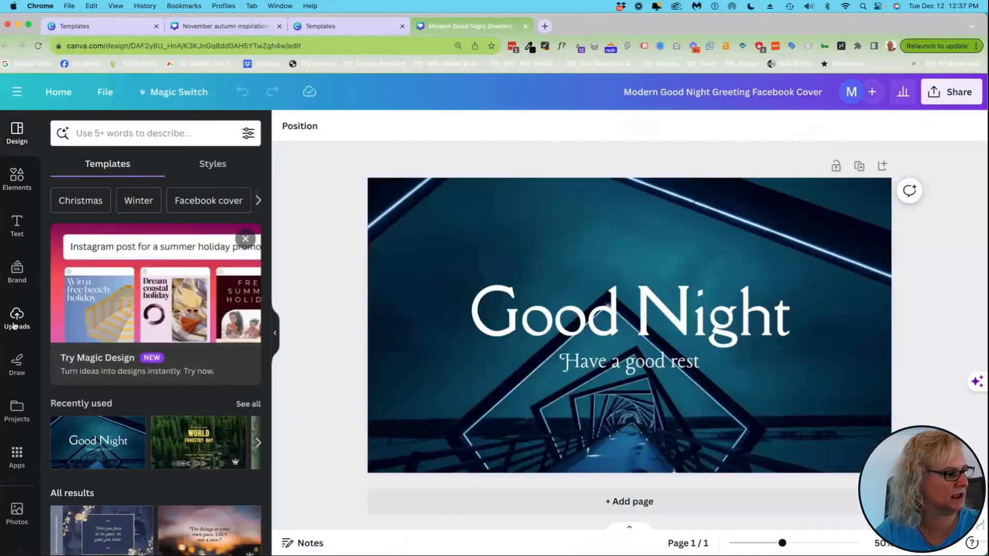
# - Place the uploaded portrait photo of the tree climber on the cover, enlarge it to full page height and move it near the centre
pyautogui.click(13, 326)
pyautogui.scroll(-3, 170, 379)
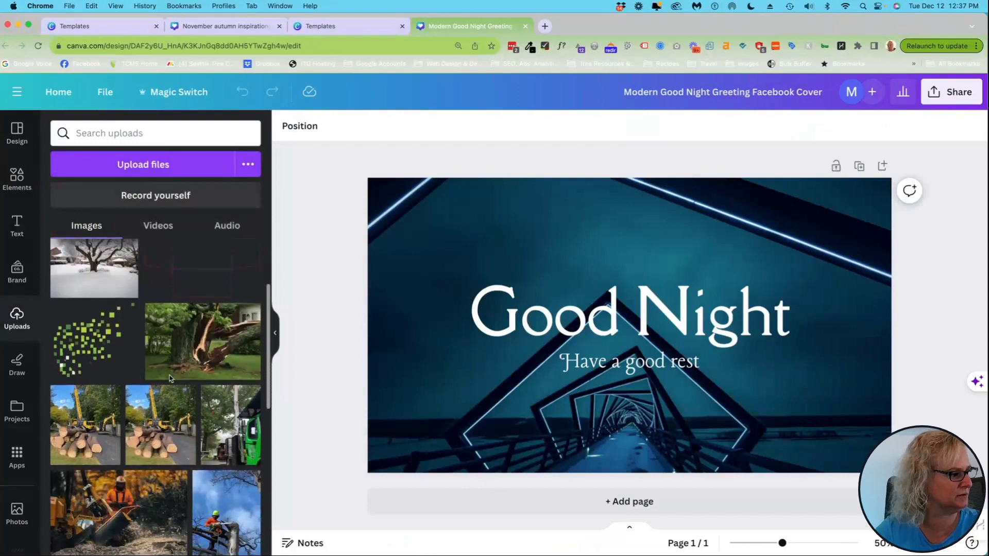
pyautogui.scroll(-5, 170, 379)
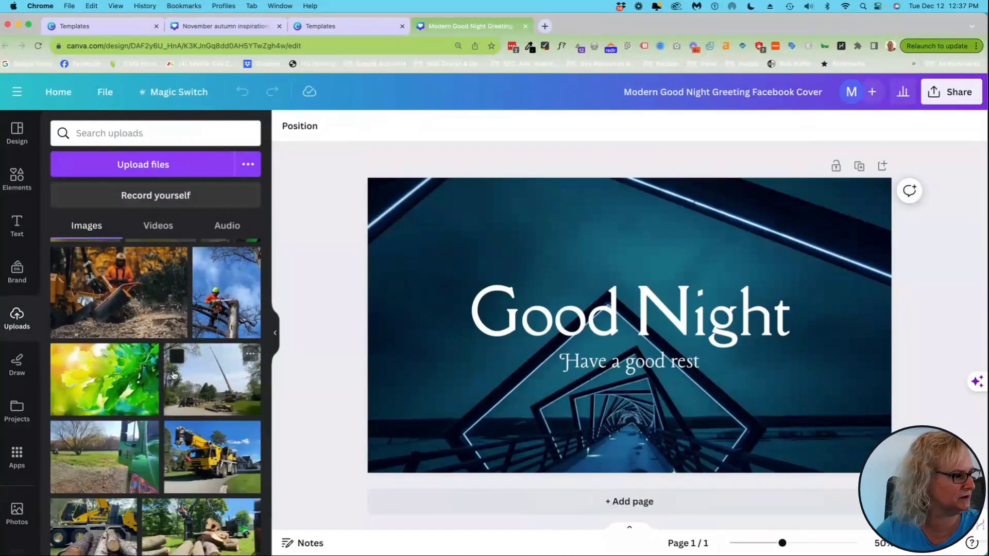
pyautogui.moveTo(225, 306); pyautogui.dragTo(606, 266)
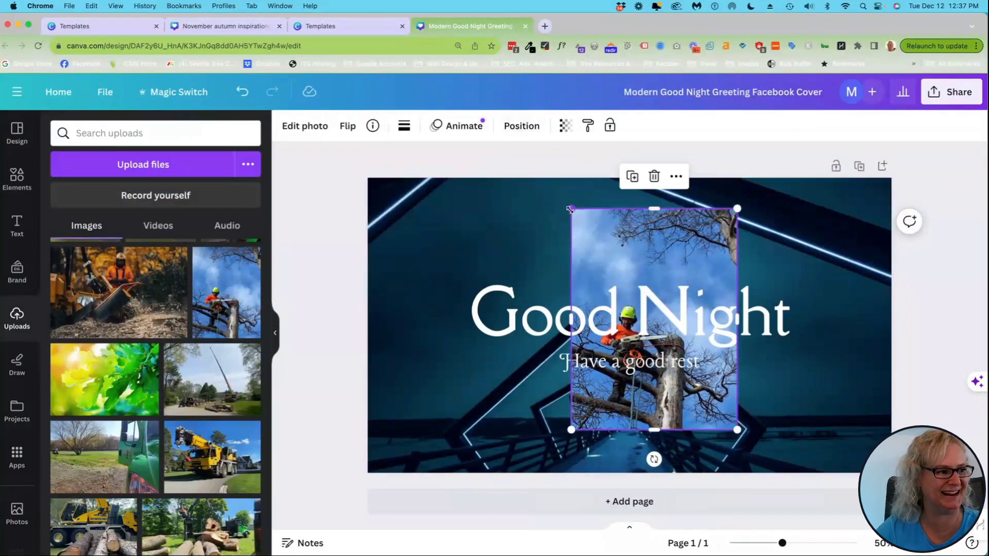
pyautogui.moveTo(571, 208); pyautogui.dragTo(548, 177)
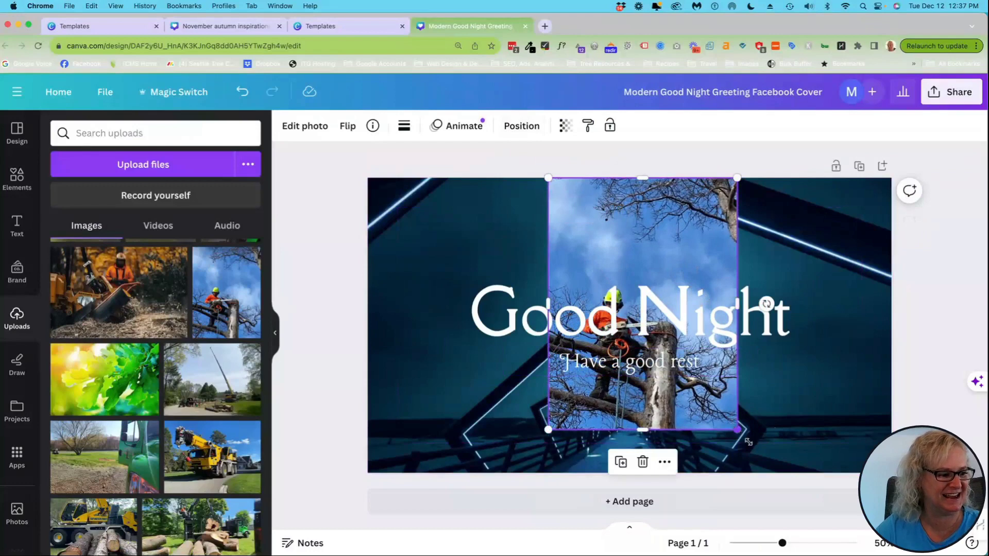
pyautogui.moveTo(737, 429); pyautogui.dragTo(841, 483)
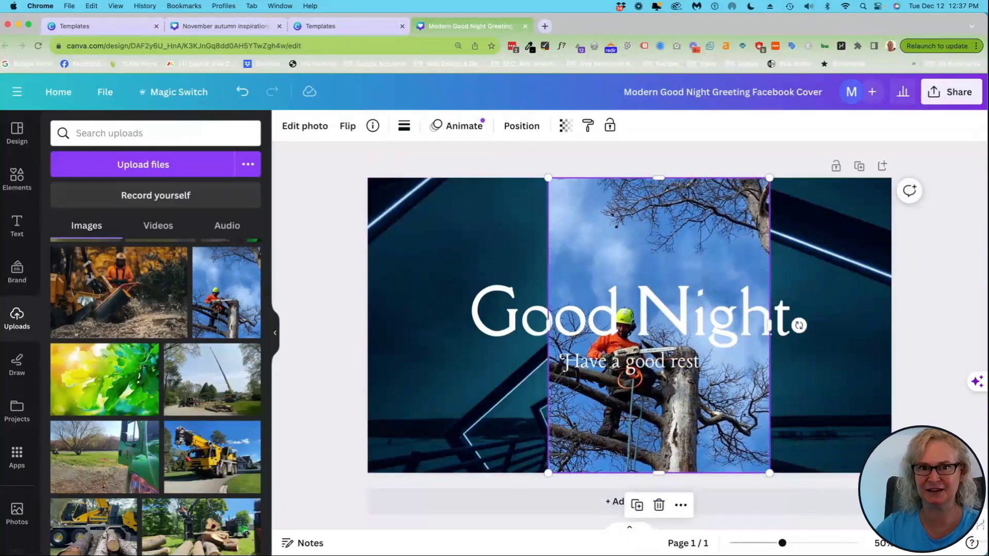
pyautogui.moveTo(723, 227); pyautogui.dragTo(705, 229)
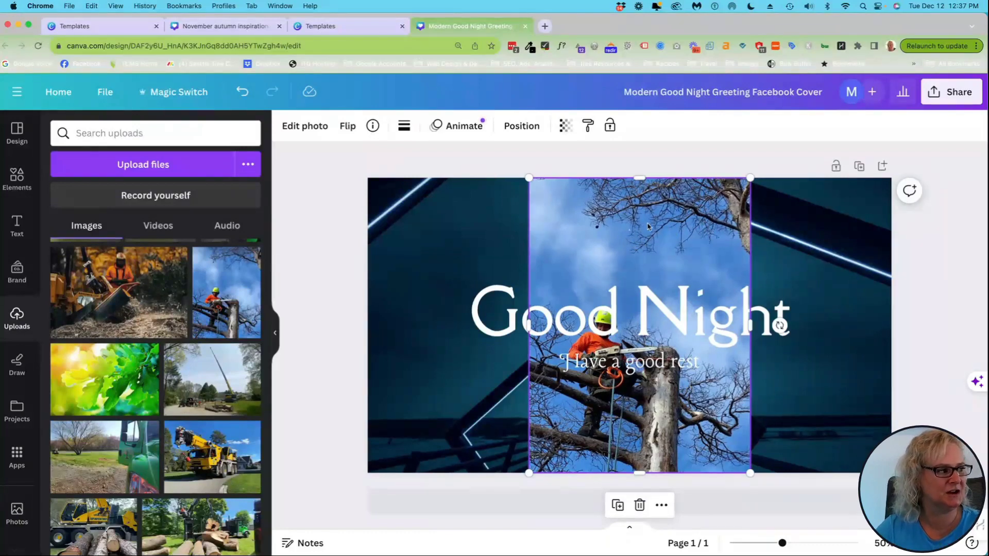
# - Use Magic Expand on the climber photo with the Whole Page size to generate versions that fill the cover
pyautogui.click(304, 128)
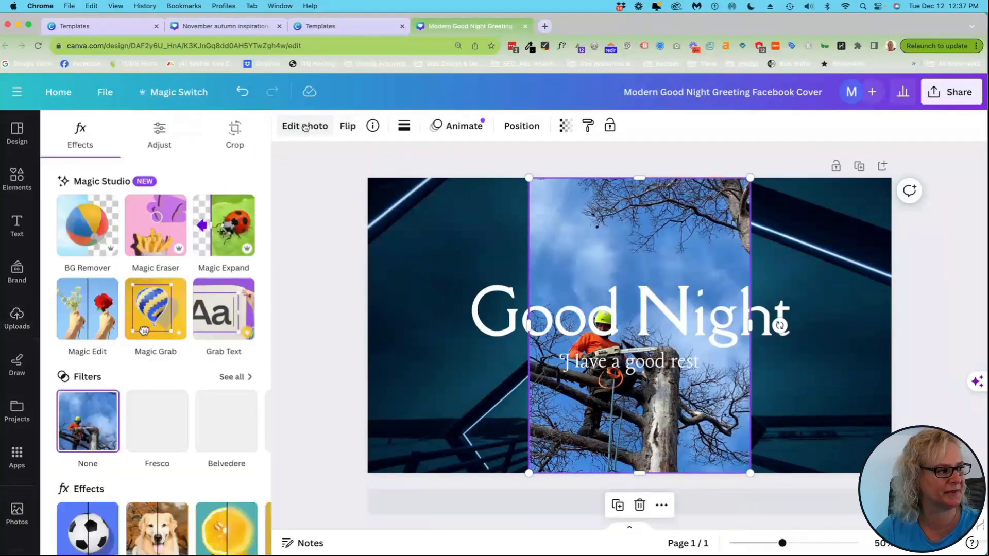
pyautogui.click(226, 242)
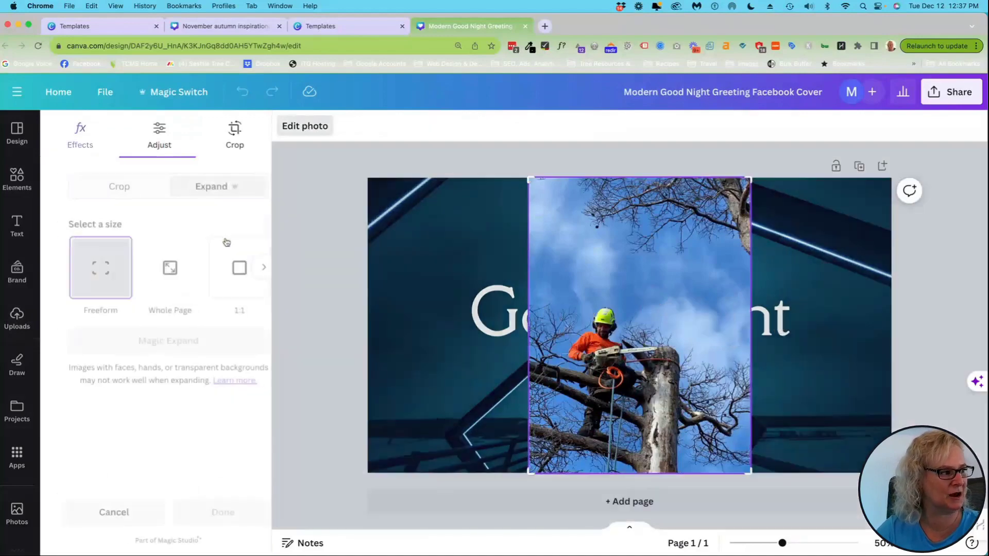
pyautogui.click(158, 290)
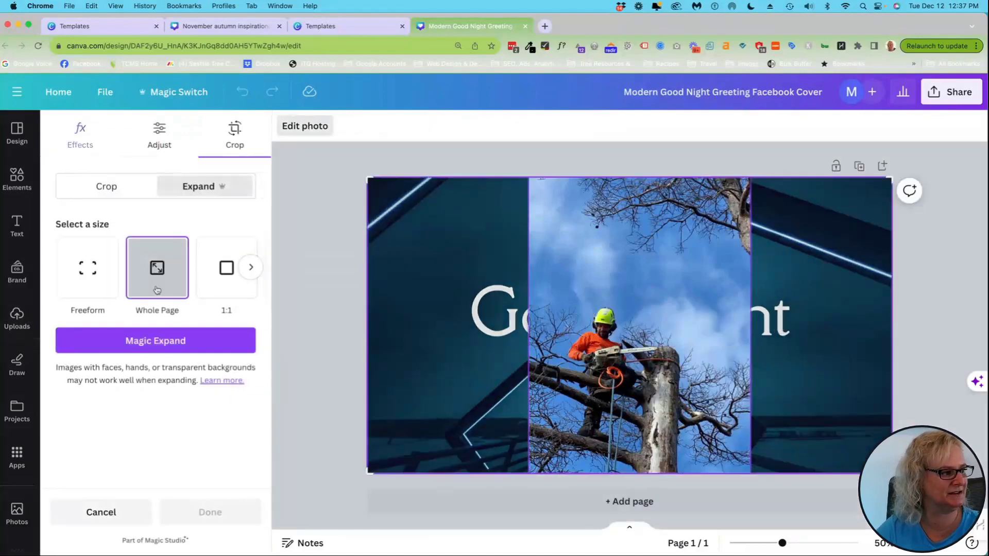
pyautogui.click(166, 343)
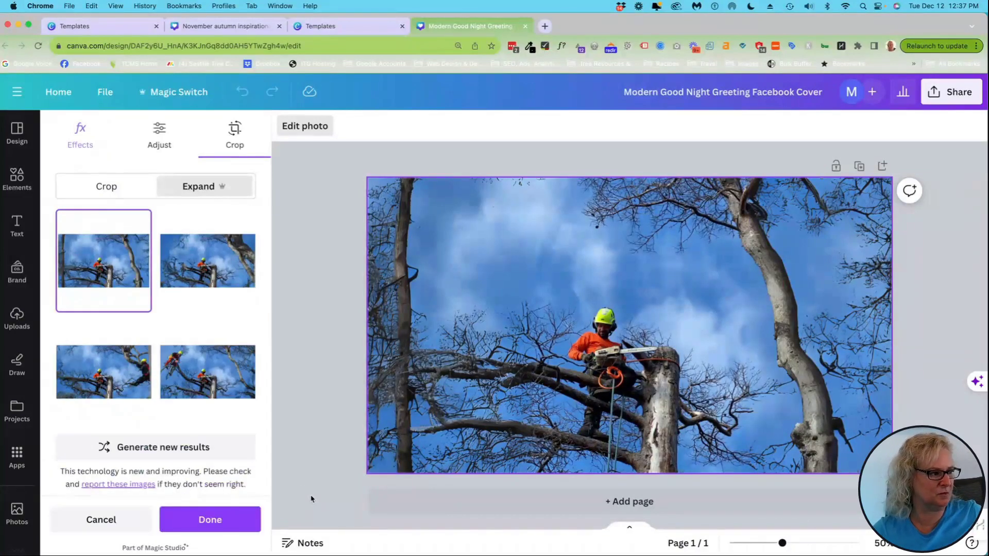
# - Compare the second, third and fourth expanded versions of the climber photo, and reselect the first one
pyautogui.click(191, 265)
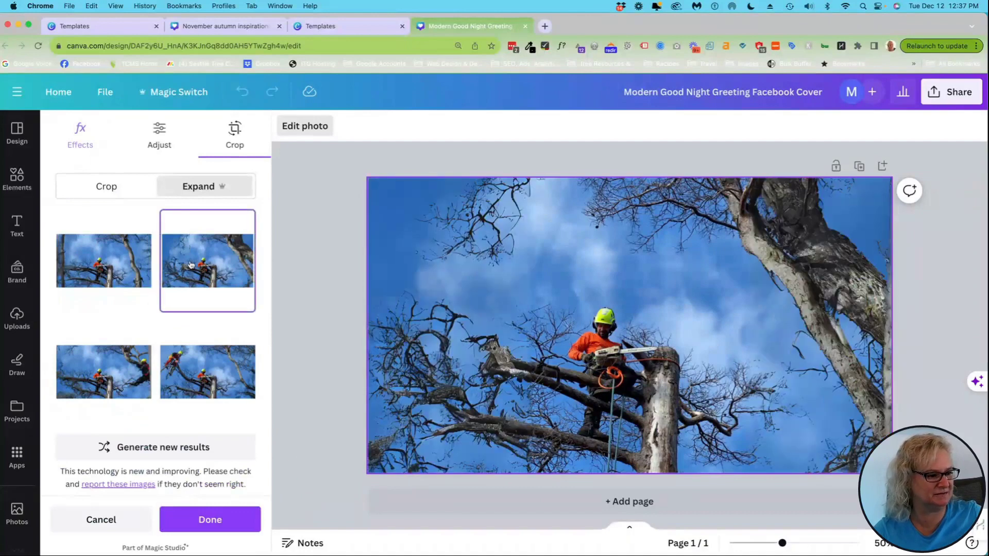
pyautogui.click(101, 378)
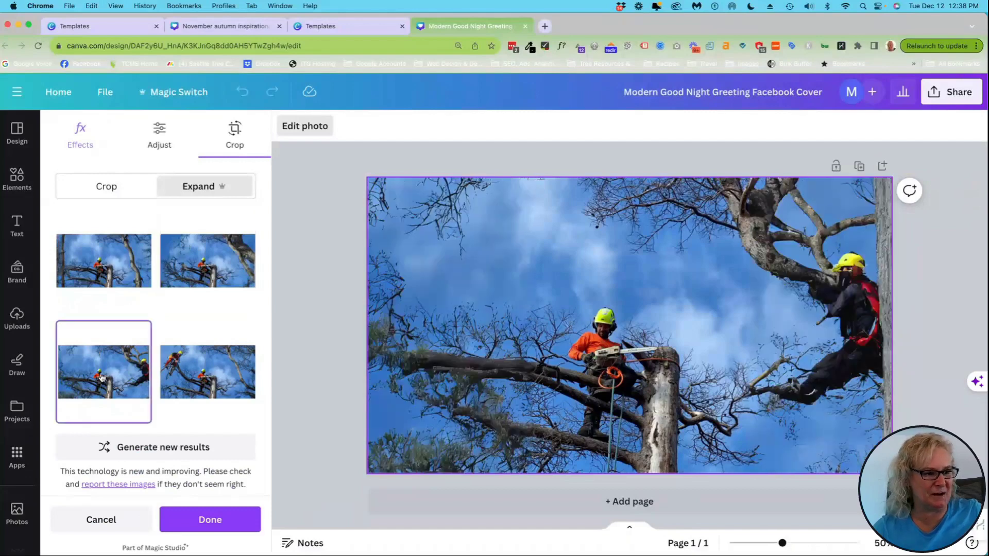
pyautogui.click(210, 379)
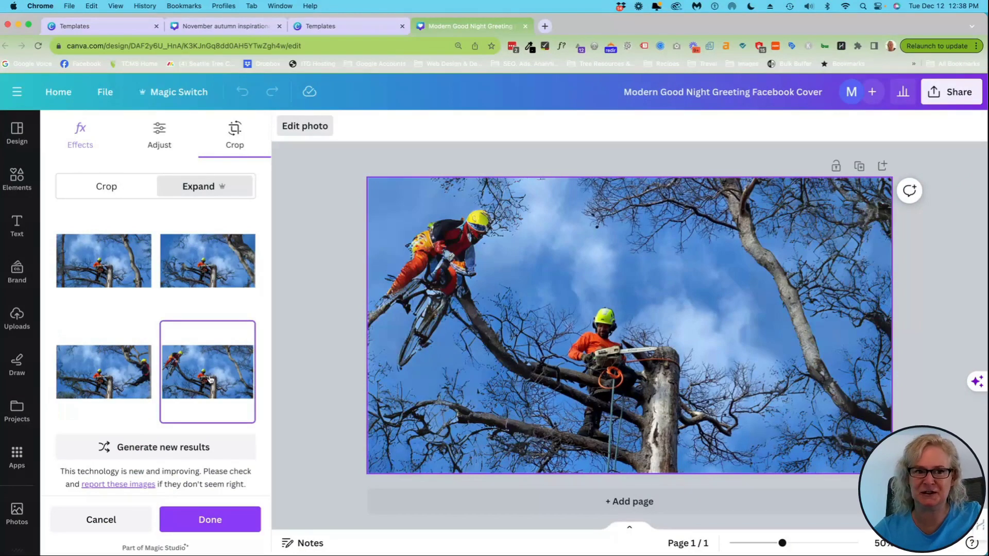
pyautogui.click(92, 265)
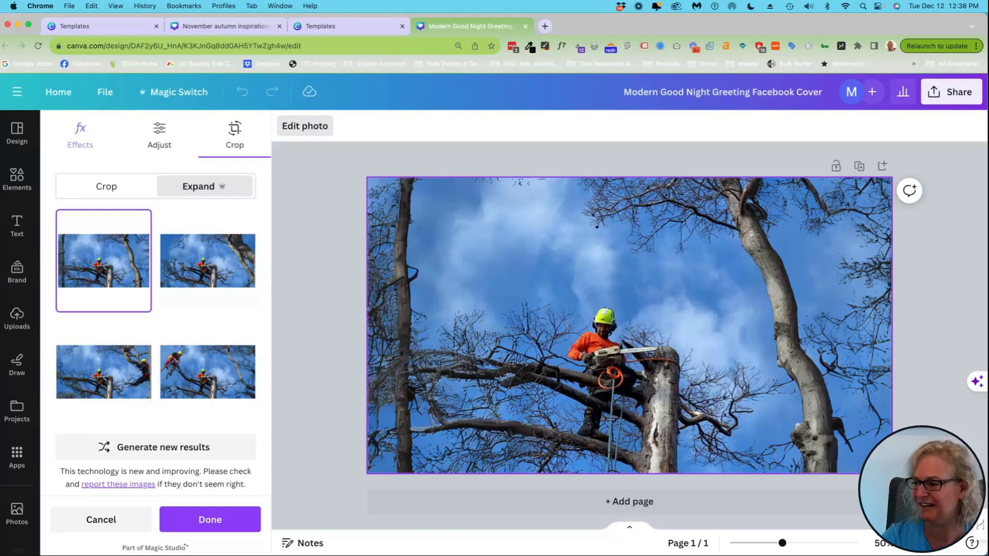
pyautogui.moveTo(123, 554)
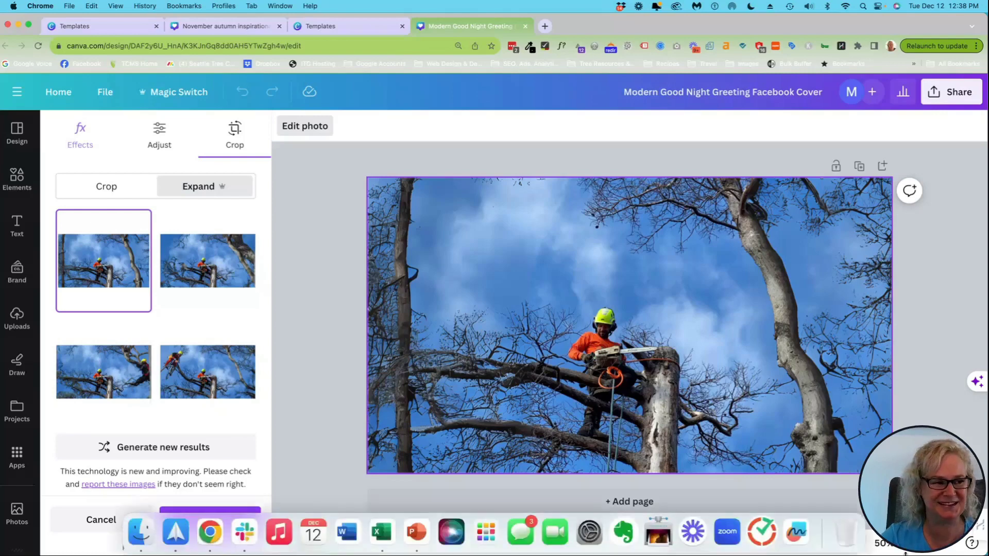